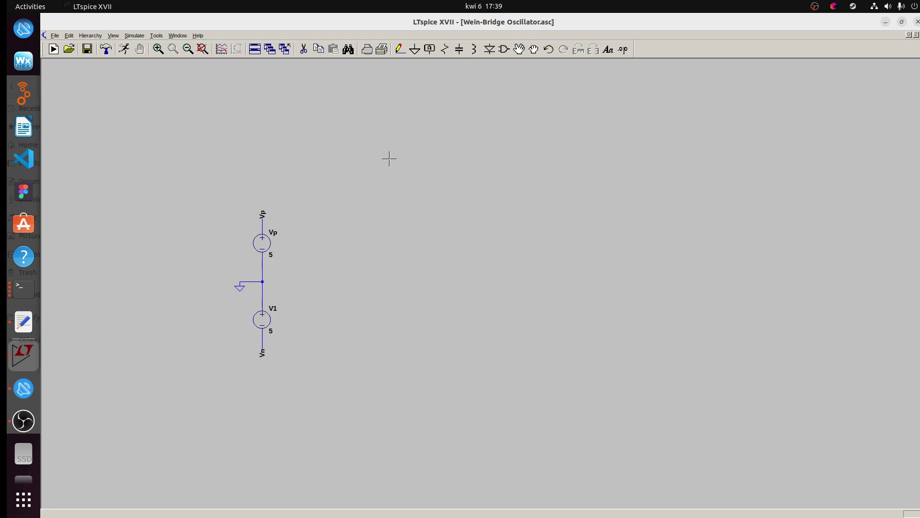
Place a ground symbol with resistor R1 just to its right.
key(g)
click(352, 214)
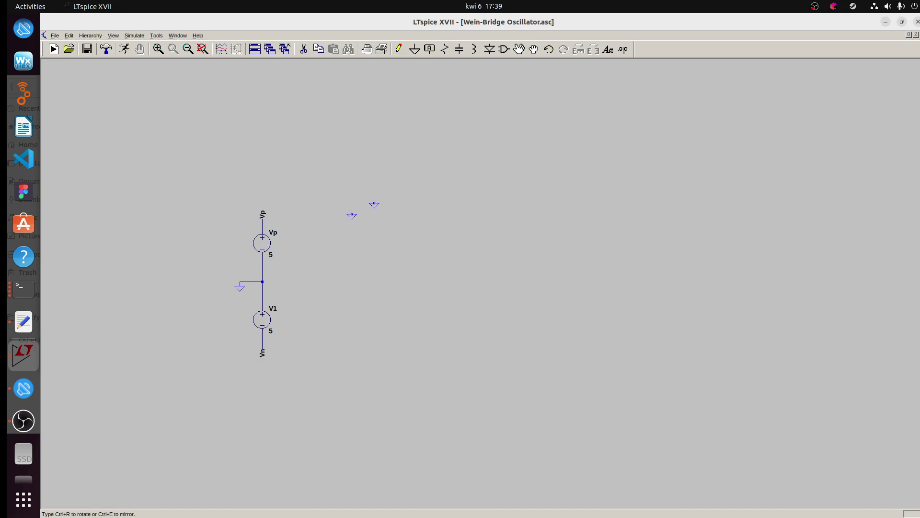
key(r)
click(381, 196)
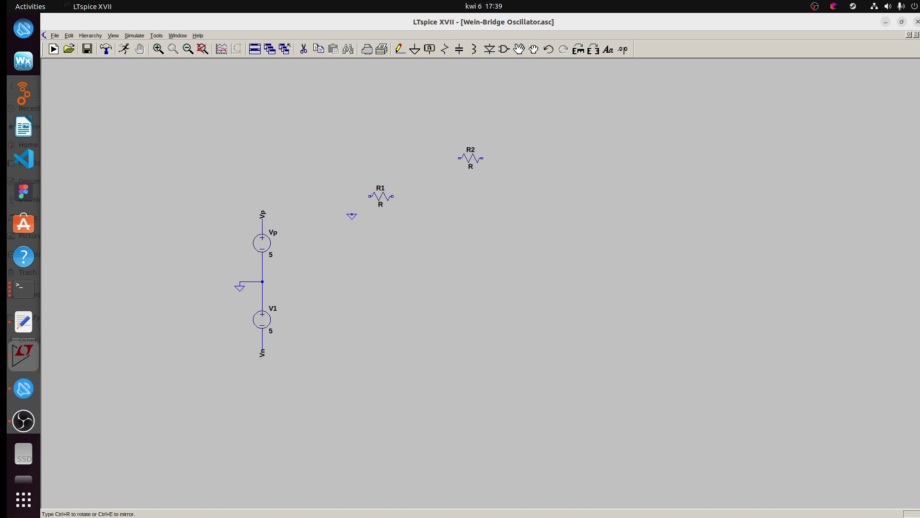
Place diode D1, a mirrored diode D2 above it, then resistor R2 above D2 and R3 right of D1.
key(d)
click(437, 196)
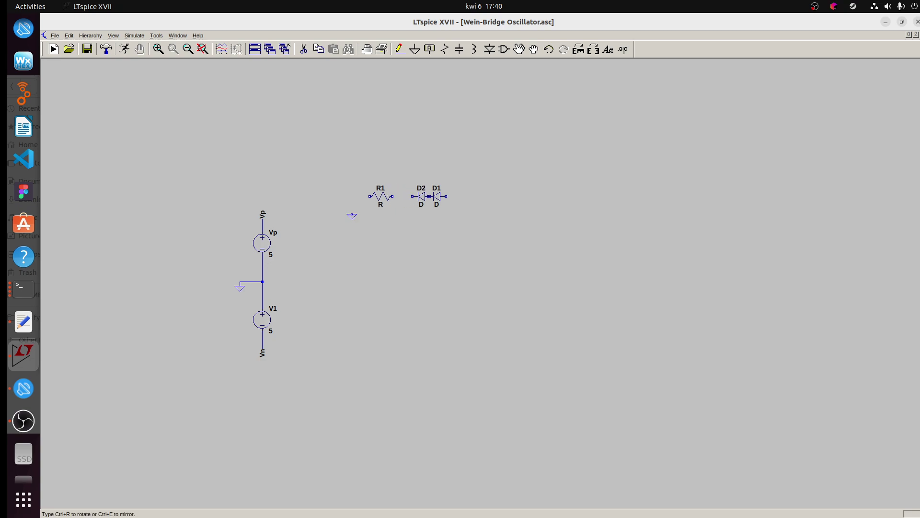
key(ctrl+e)
click(432, 164)
key(r)
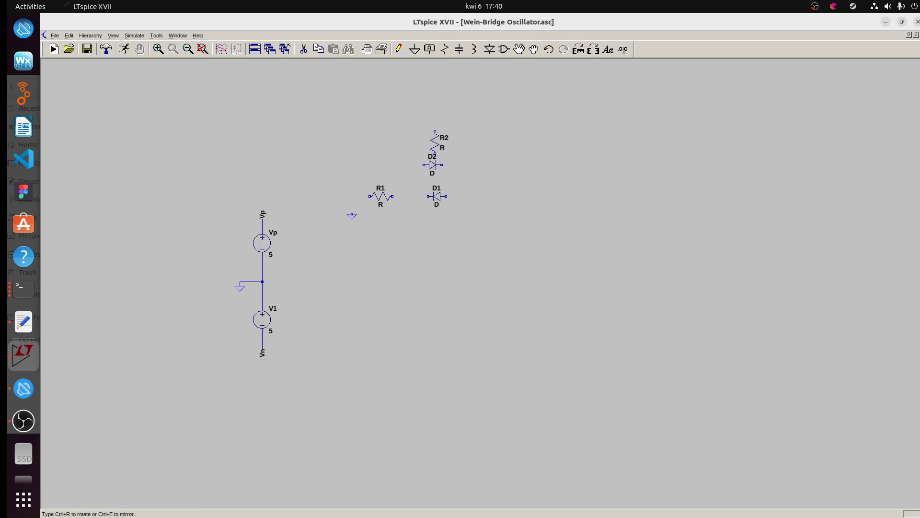
click(435, 138)
click(487, 205)
key(Escape)
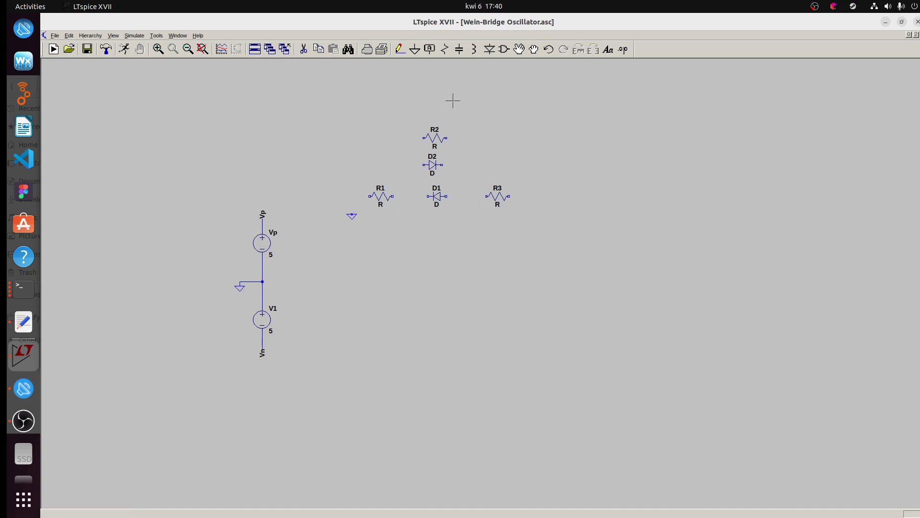
Pick the LT1001 op-amp from the component library.
click(504, 49)
text(L)
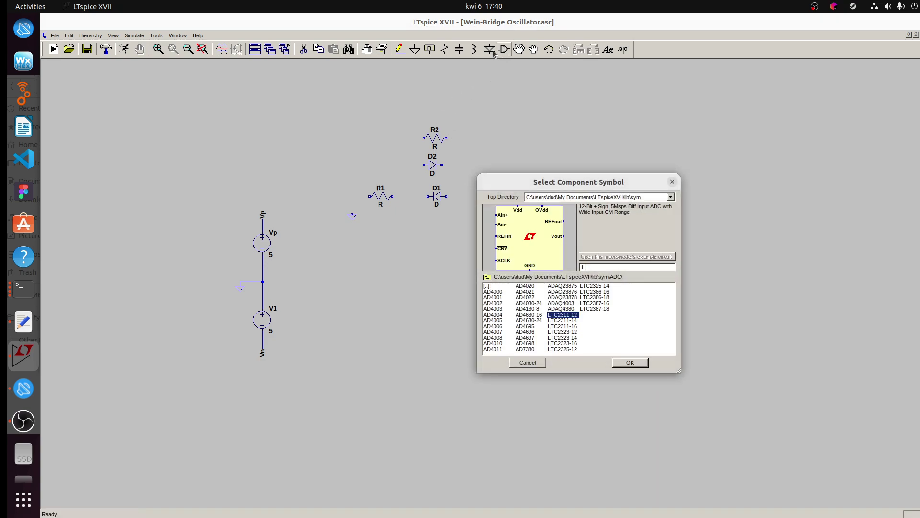
text(T1001)
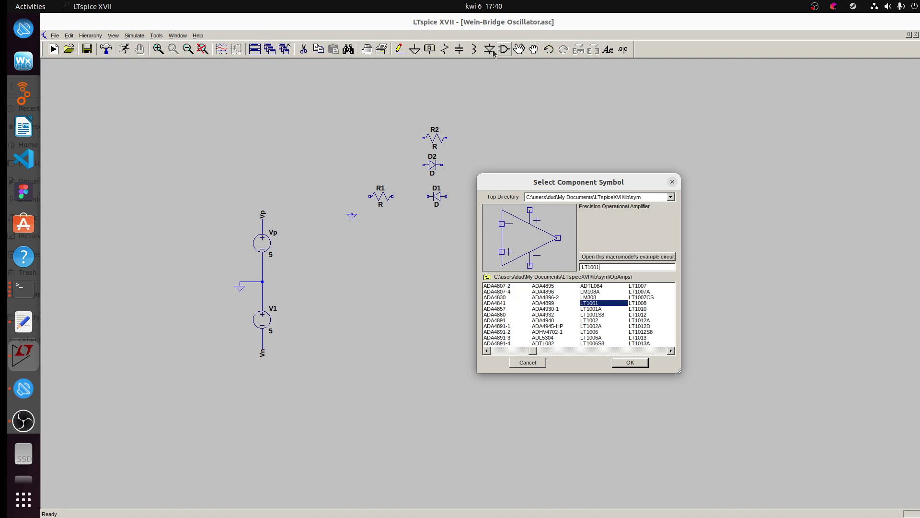
key(Return)
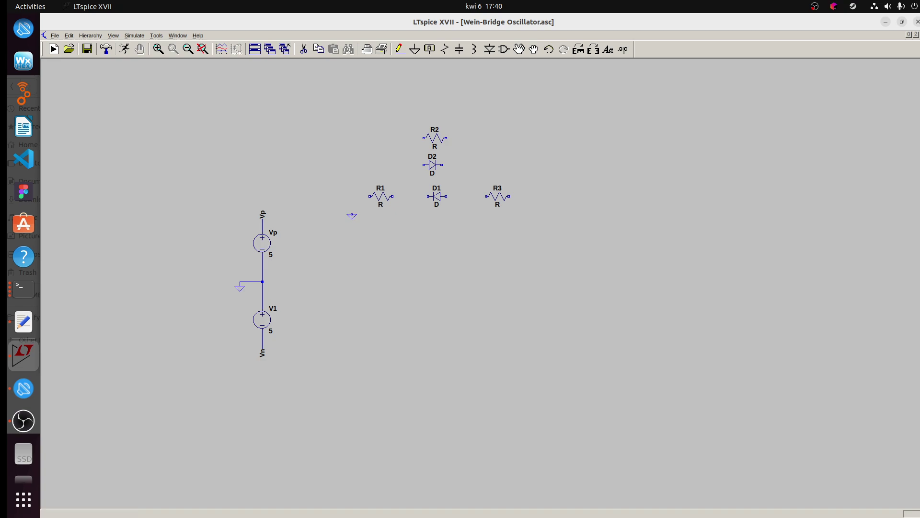
Place op-amp U1 below R3, resistor R4 under it, and capacitor C1 to R4's right.
click(486, 255)
right_click(486, 285)
key(r)
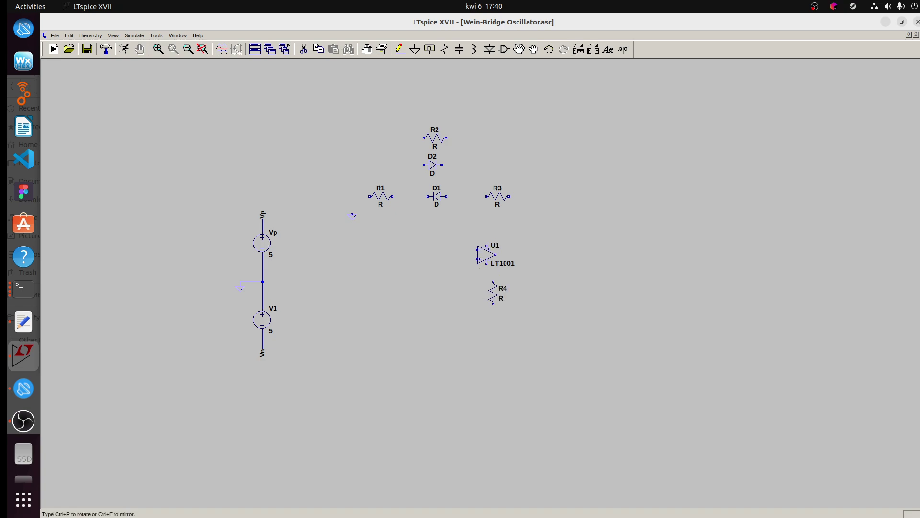
click(506, 299)
right_click(556, 299)
key(c)
click(553, 299)
right_click(552, 284)
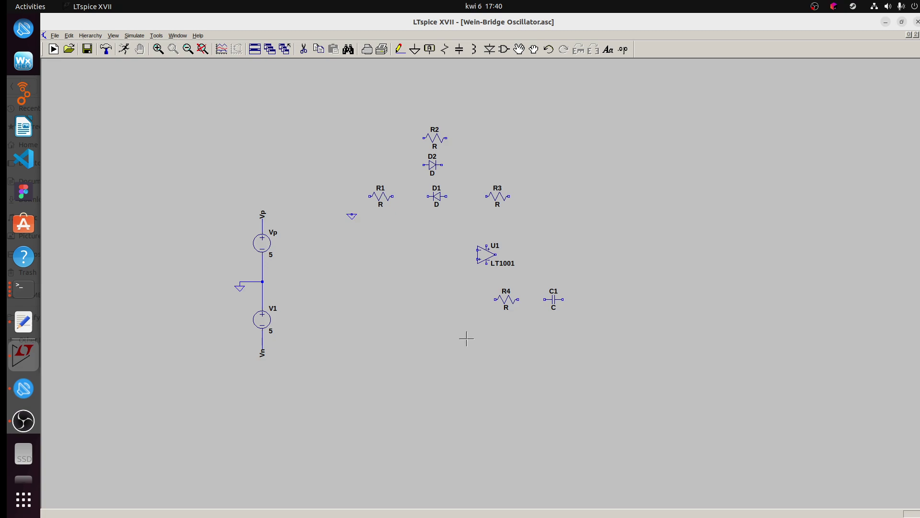
Place resistor R5 and capacitor C2 near the bottom, then start a second ground.
key(r)
click(429, 349)
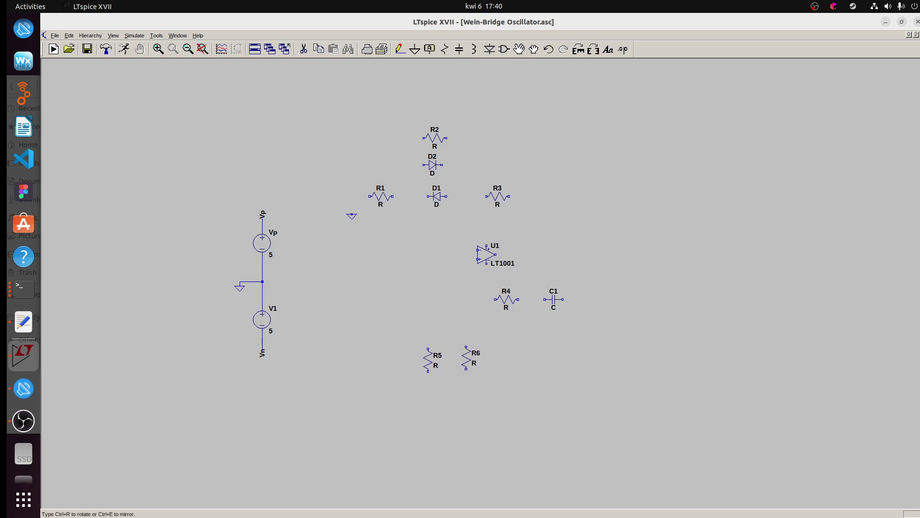
right_click(458, 350)
key(c)
right_click(459, 357)
key(g)
Wire the ground to R1's left end and D1's right end to R3.
click(400, 49)
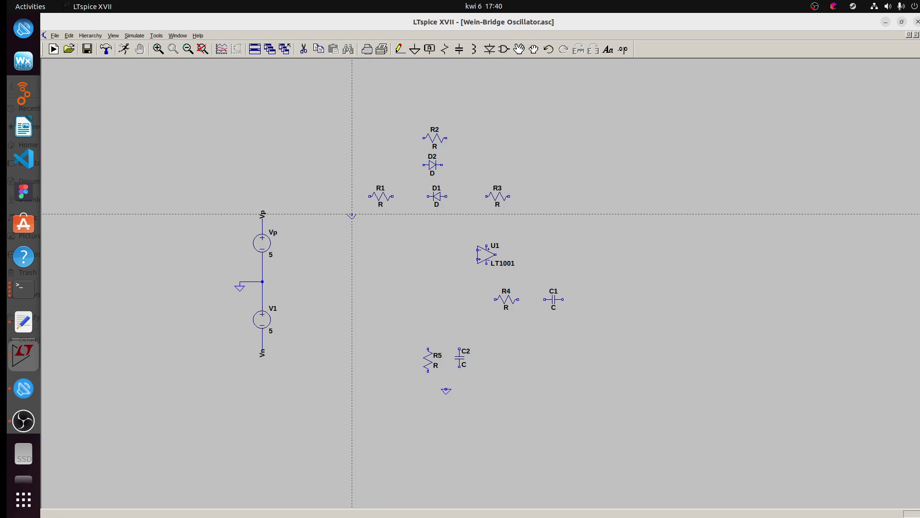
click(352, 215)
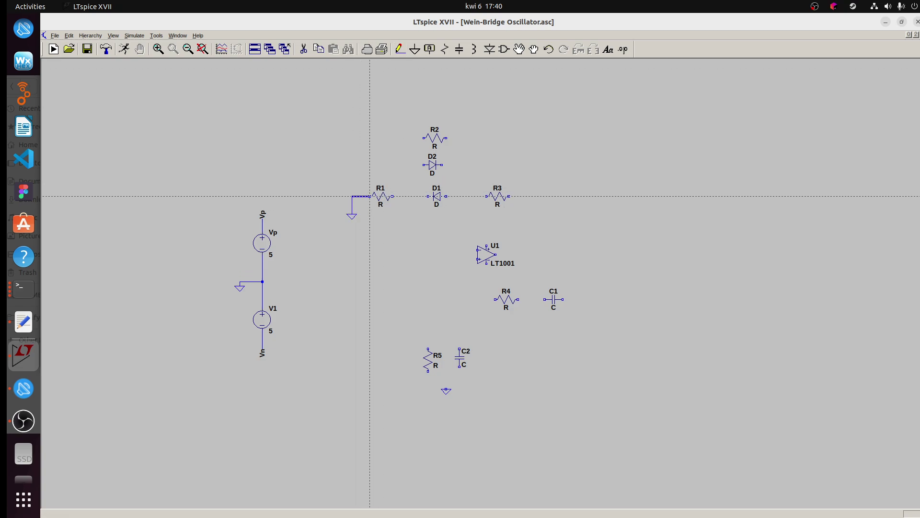
click(370, 196)
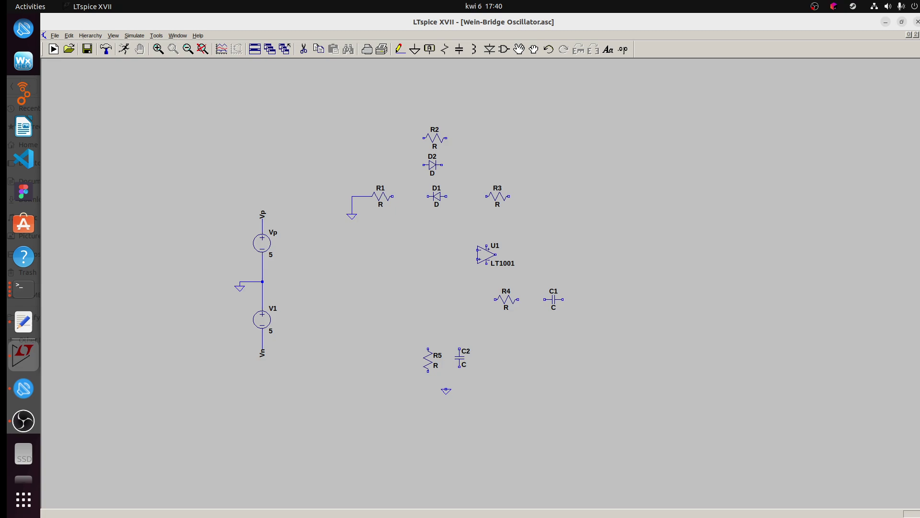
click(392, 196)
right_click(433, 193)
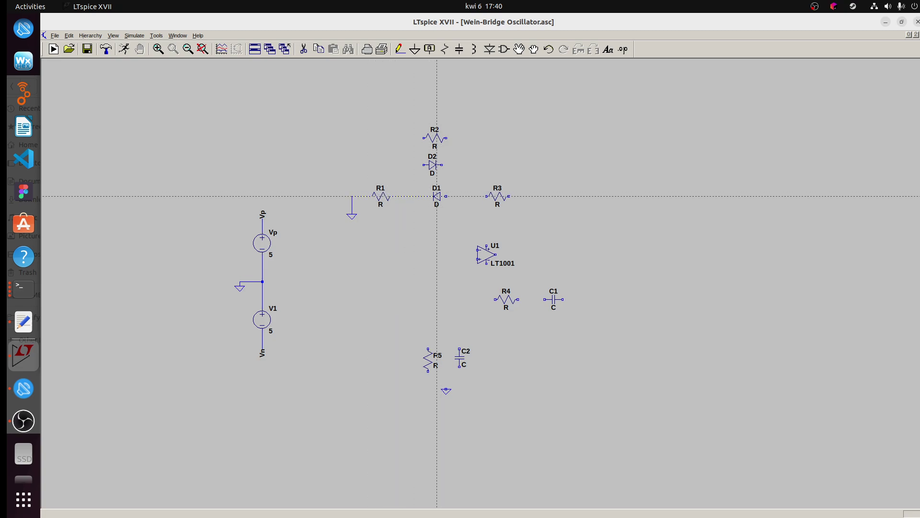
click(446, 196)
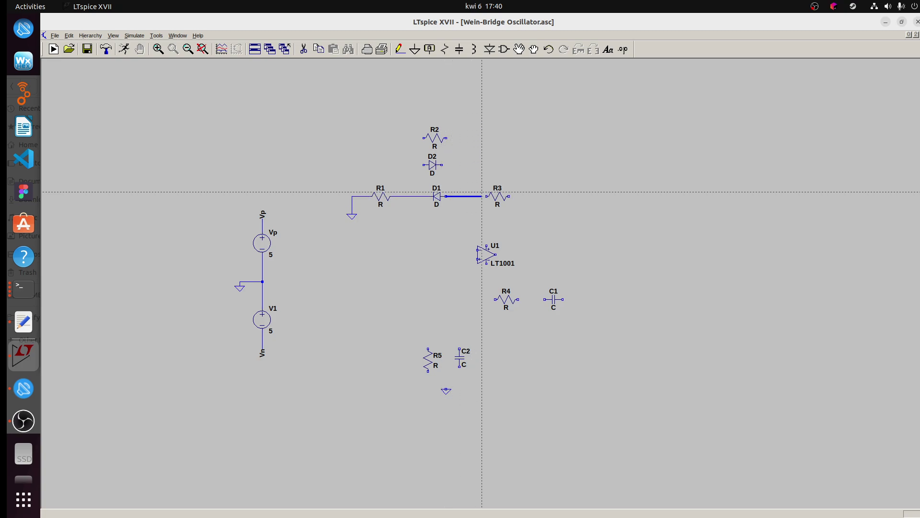
click(487, 192)
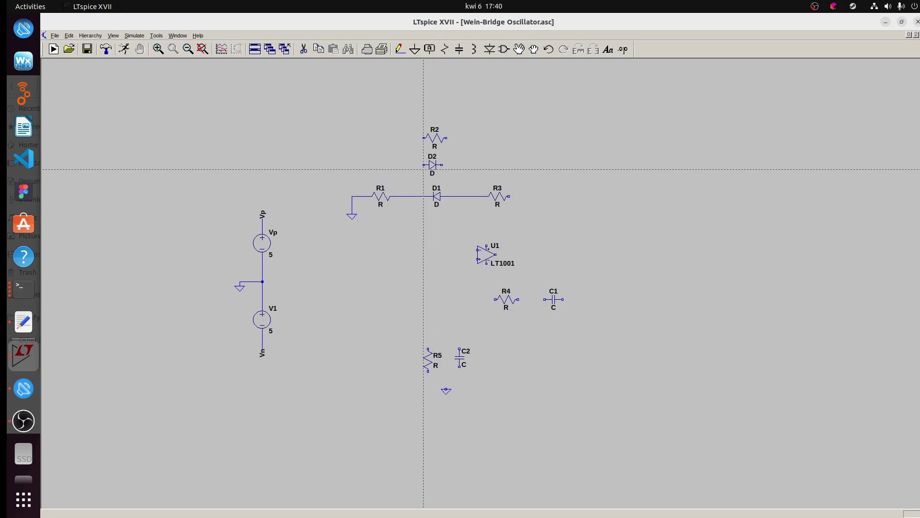
Connect D2 and R2 in parallel across D1 between the R1 and R3 nodes.
click(424, 165)
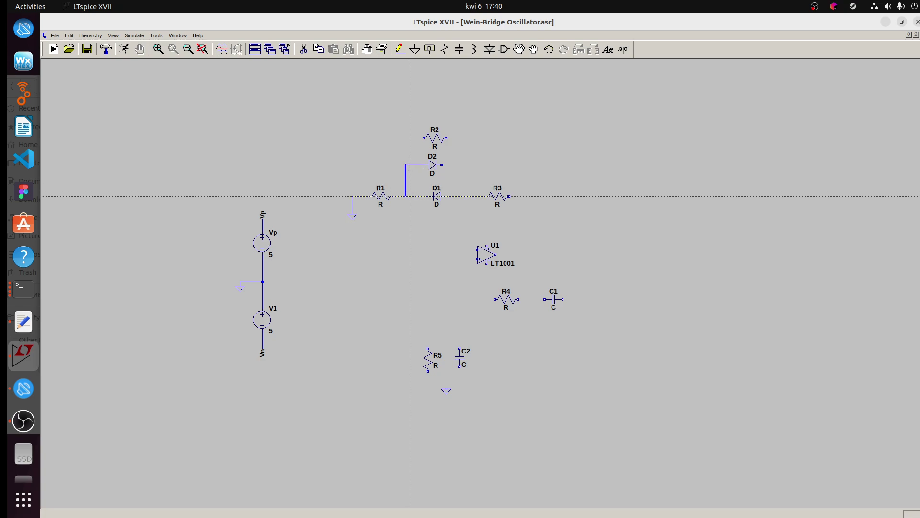
click(406, 197)
click(441, 165)
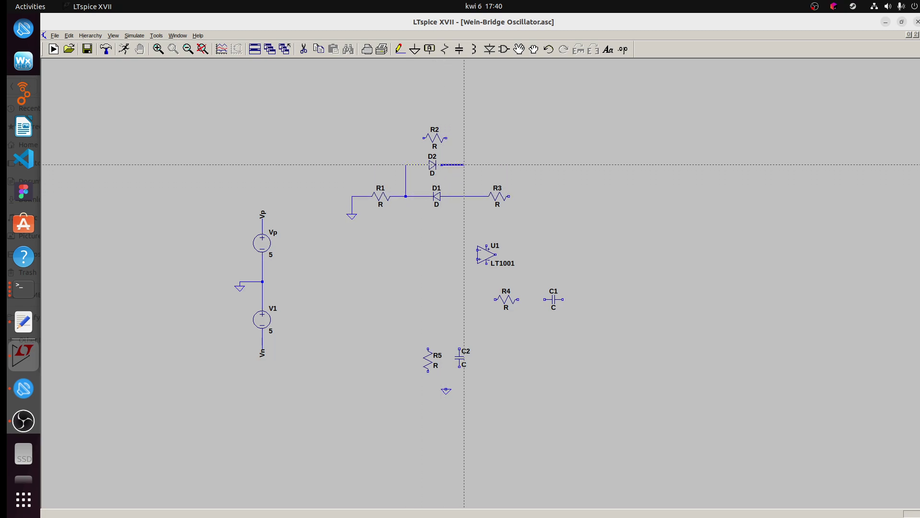
click(464, 196)
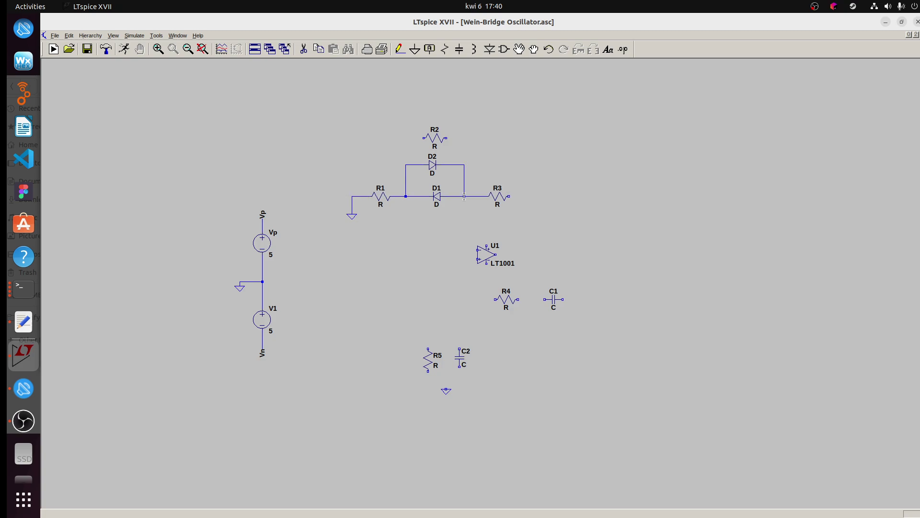
click(406, 164)
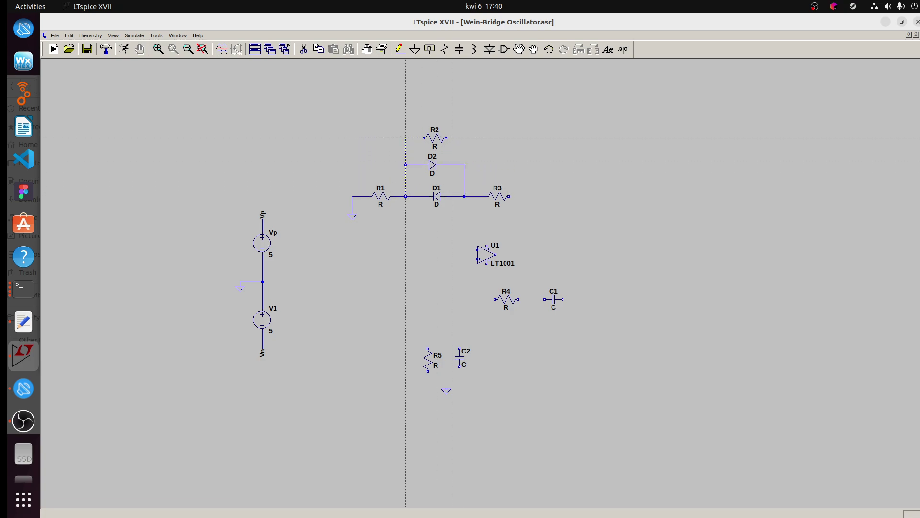
click(447, 138)
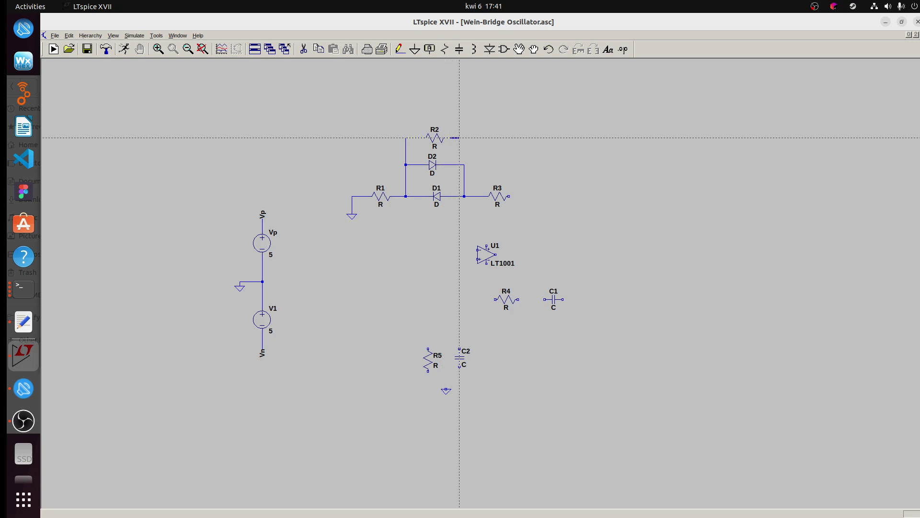
click(465, 138)
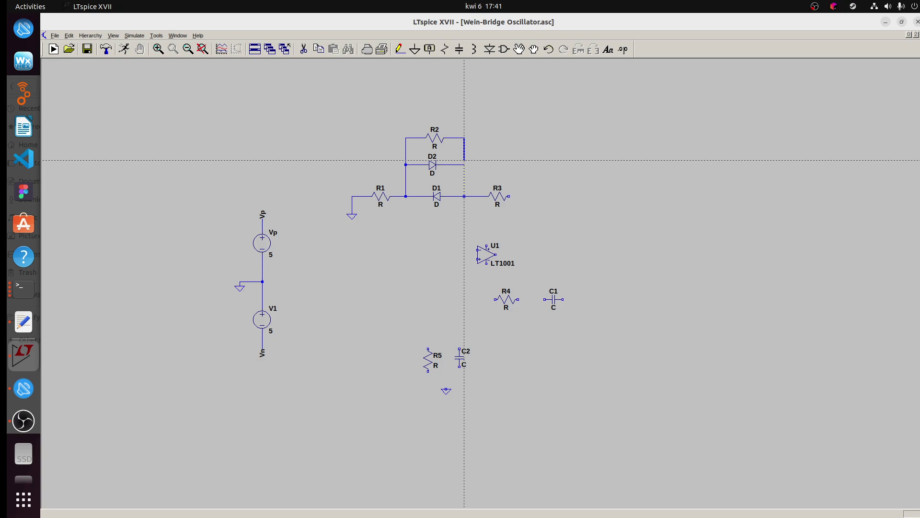
click(464, 196)
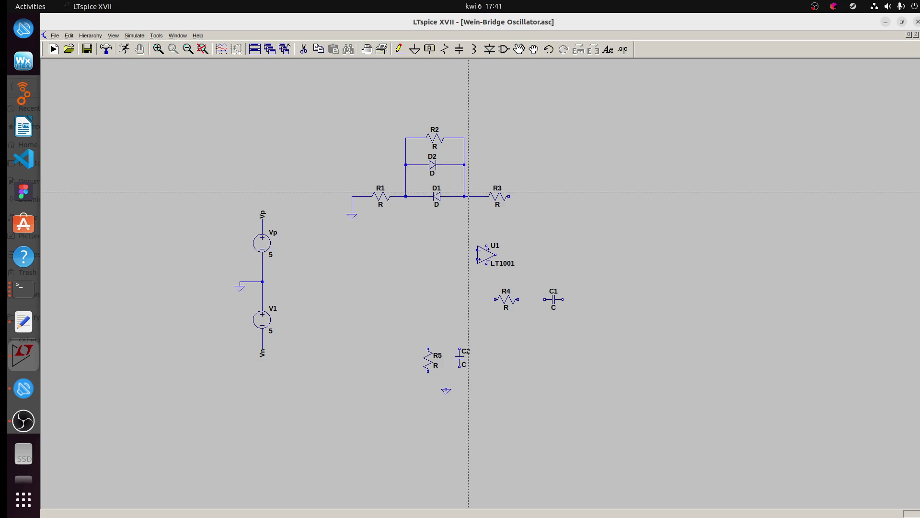
Wire U1's input to the R1/D1 junction and ground R5 and C2's bottom terminals.
click(477, 250)
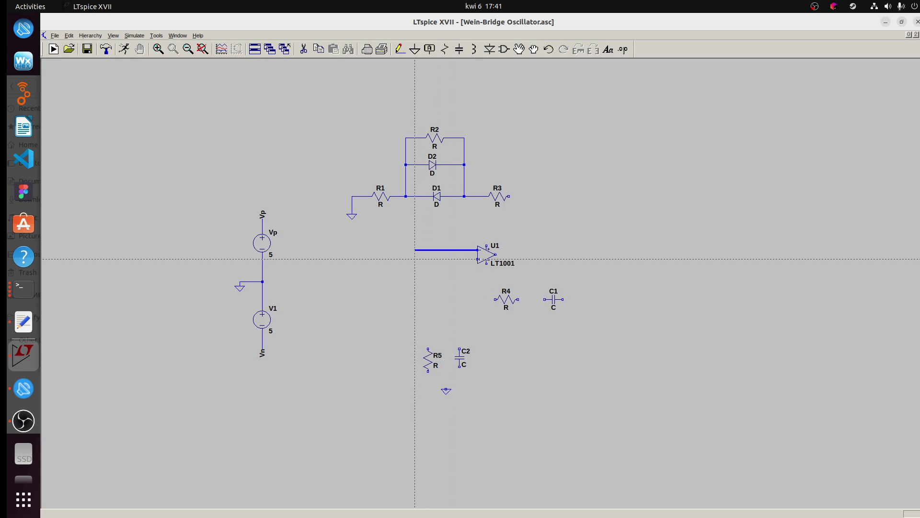
click(401, 196)
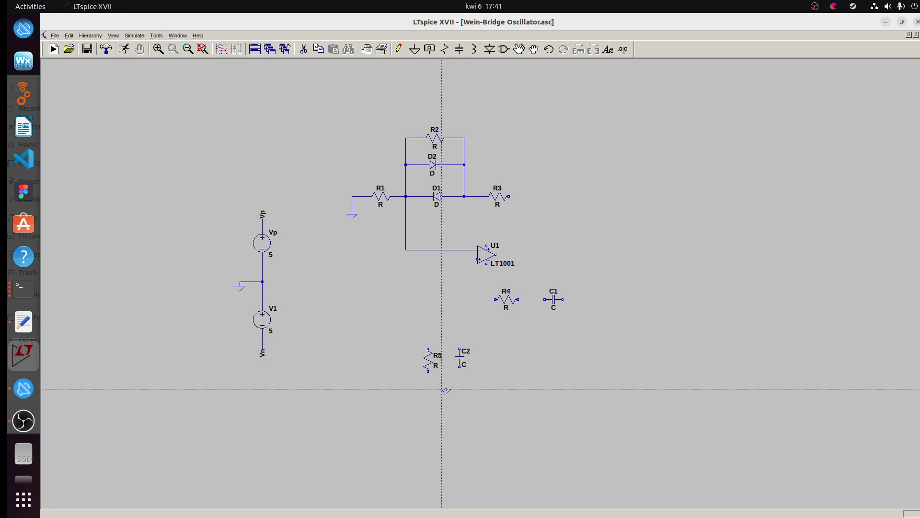
click(446, 388)
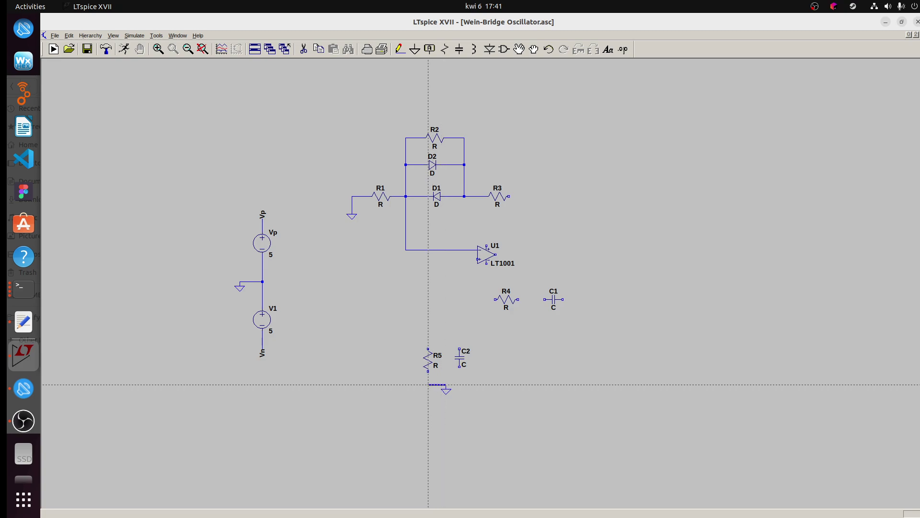
click(429, 371)
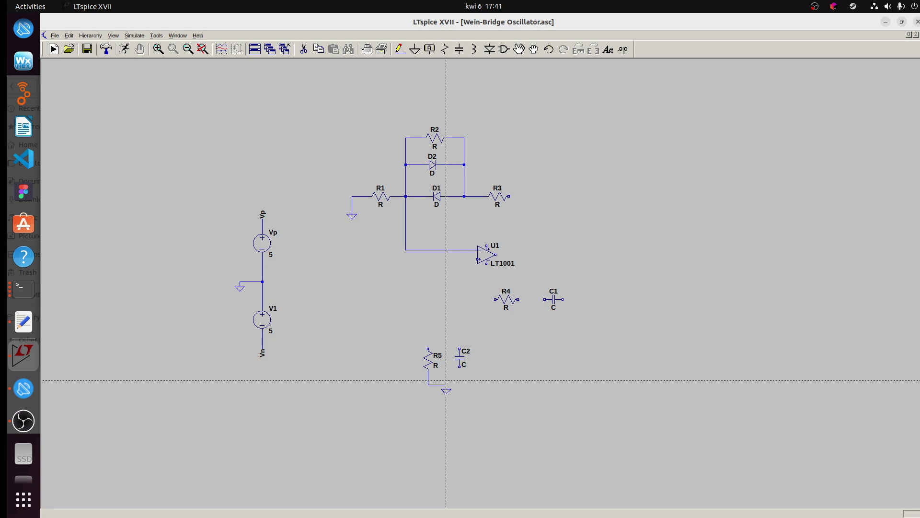
click(446, 384)
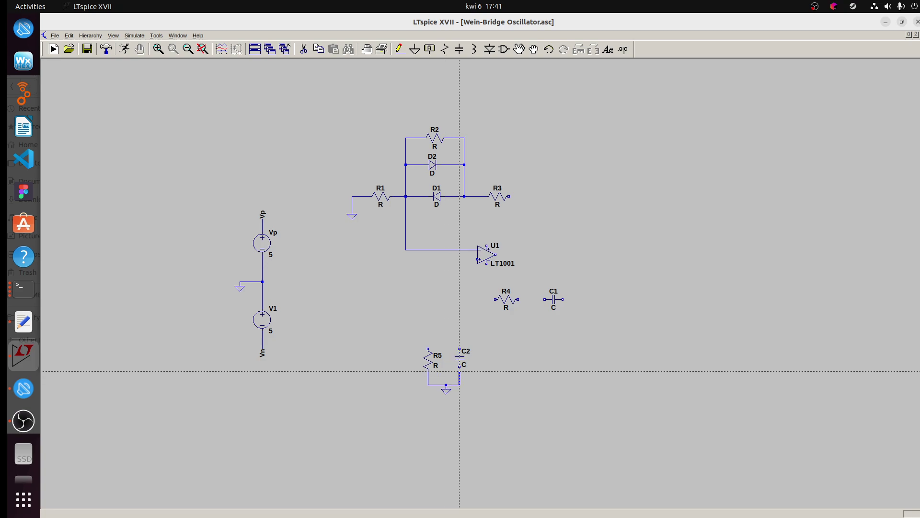
click(459, 369)
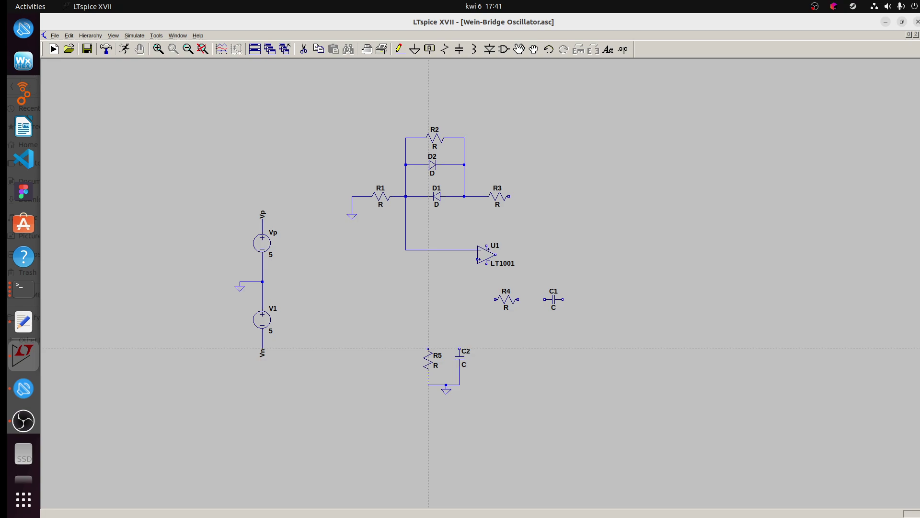
Join R5 and C2's top terminals and run that node to U1's + input.
click(428, 349)
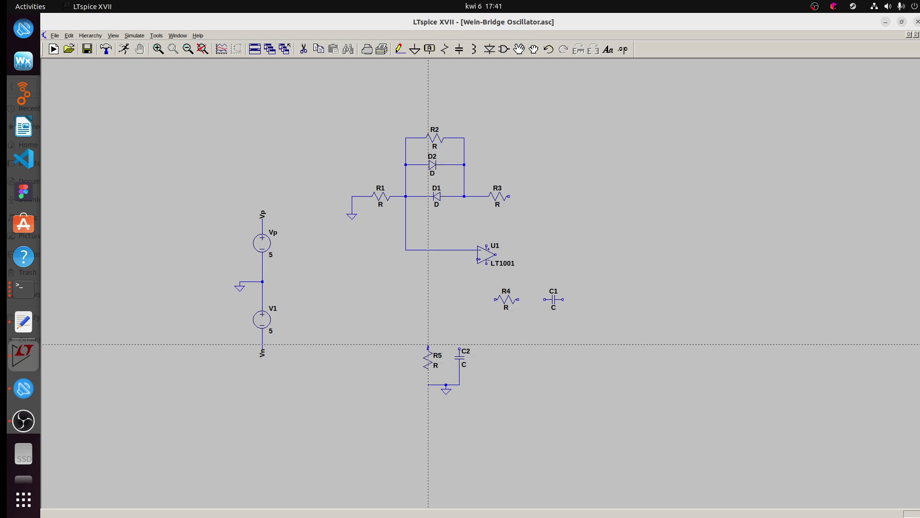
click(459, 336)
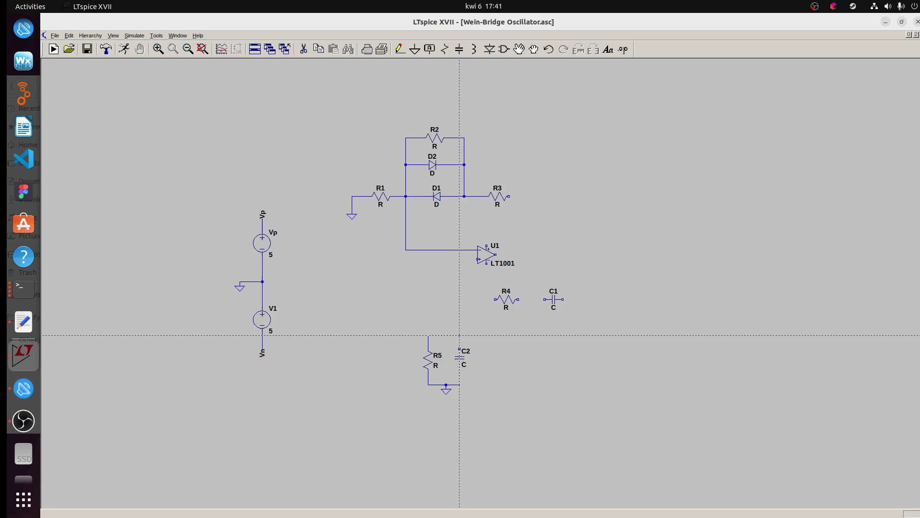
click(459, 348)
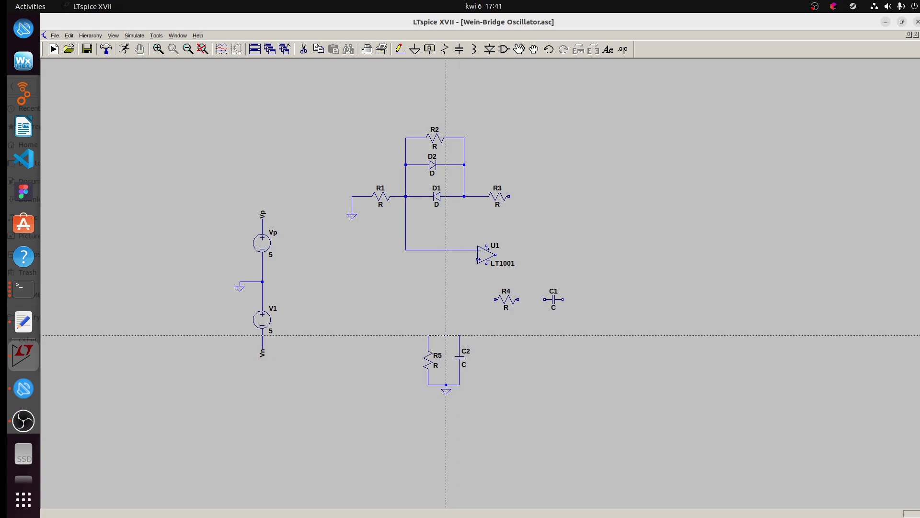
click(446, 335)
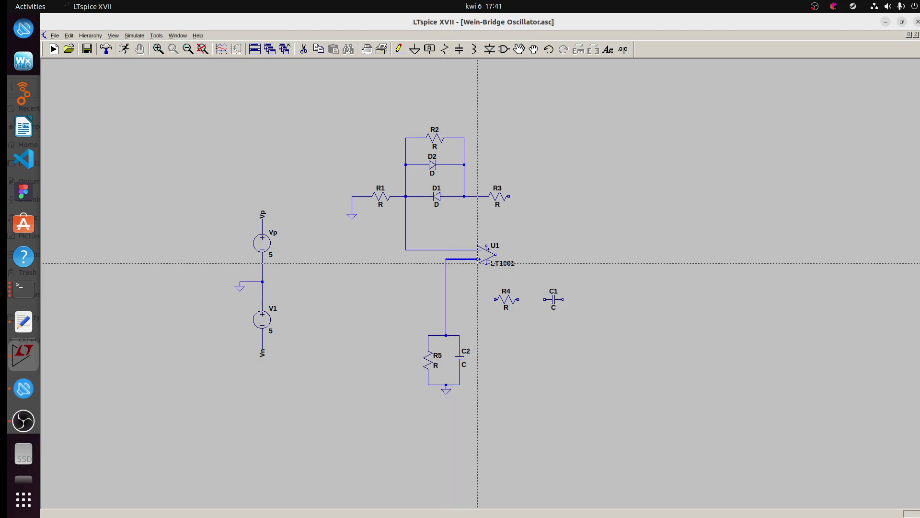
click(478, 263)
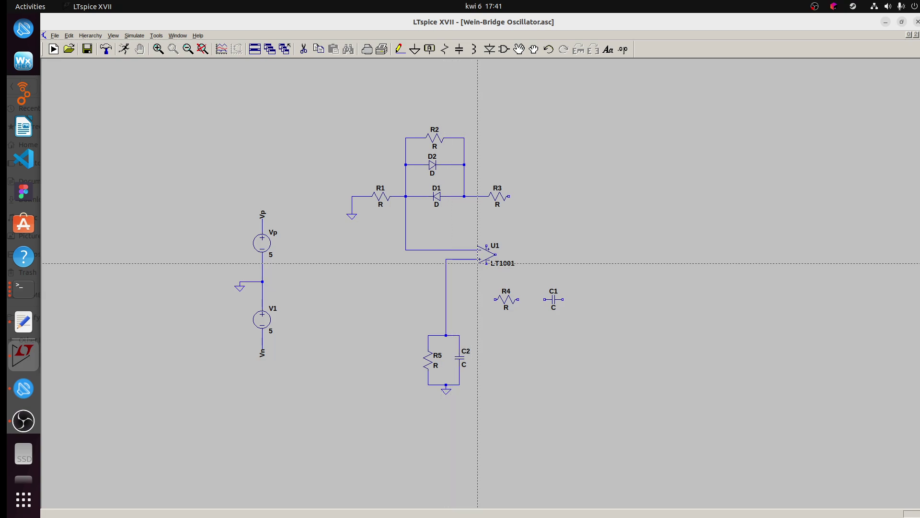
Connect R4 from the R5/C2 node to C1, and U1's output to C1's right terminal.
click(495, 299)
click(446, 299)
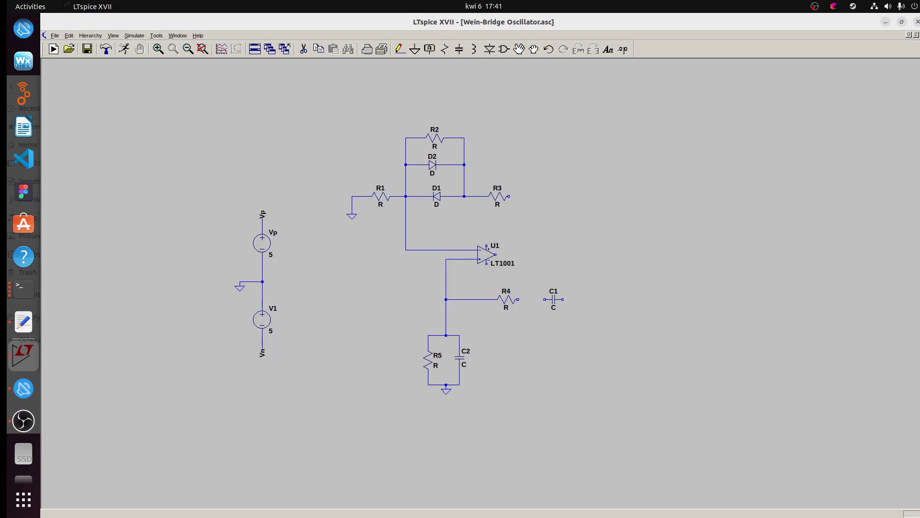
click(517, 299)
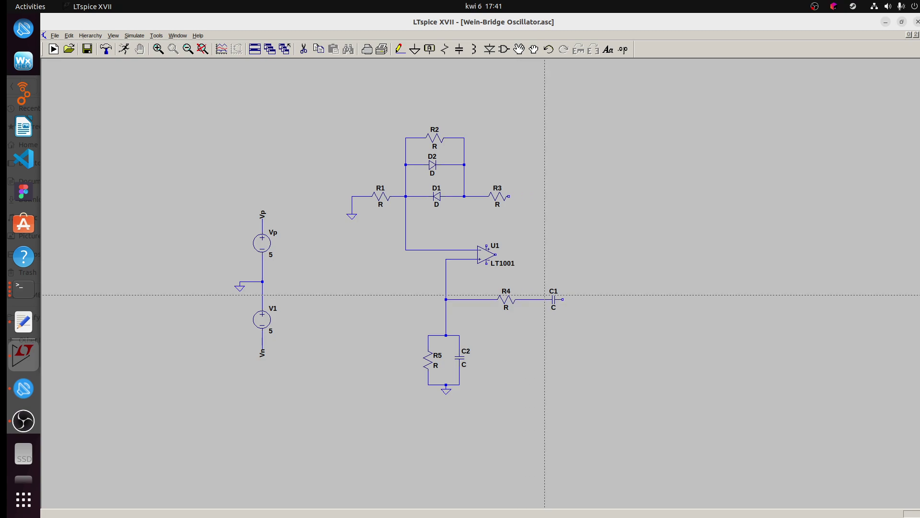
click(549, 298)
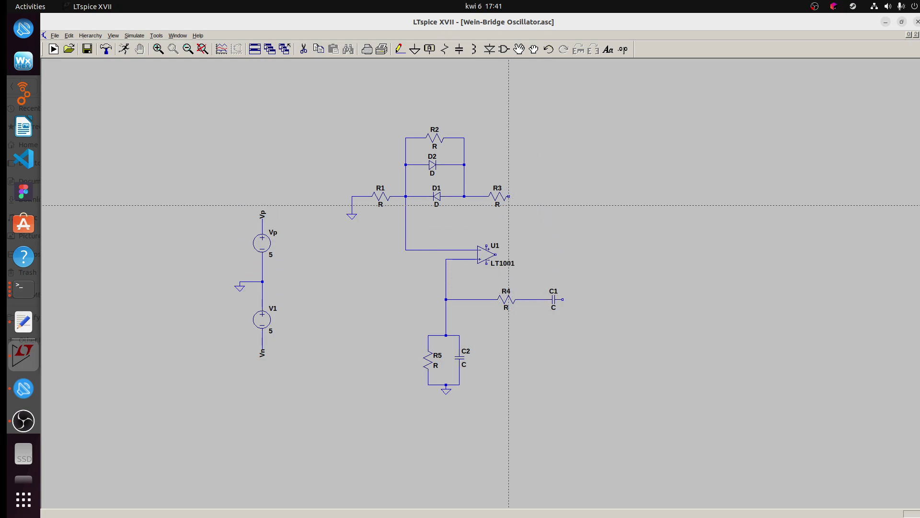
click(495, 254)
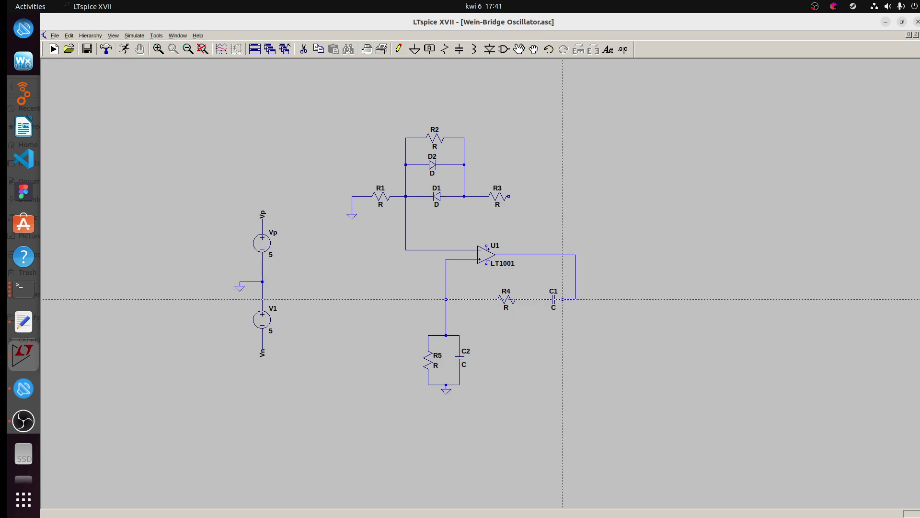
click(558, 299)
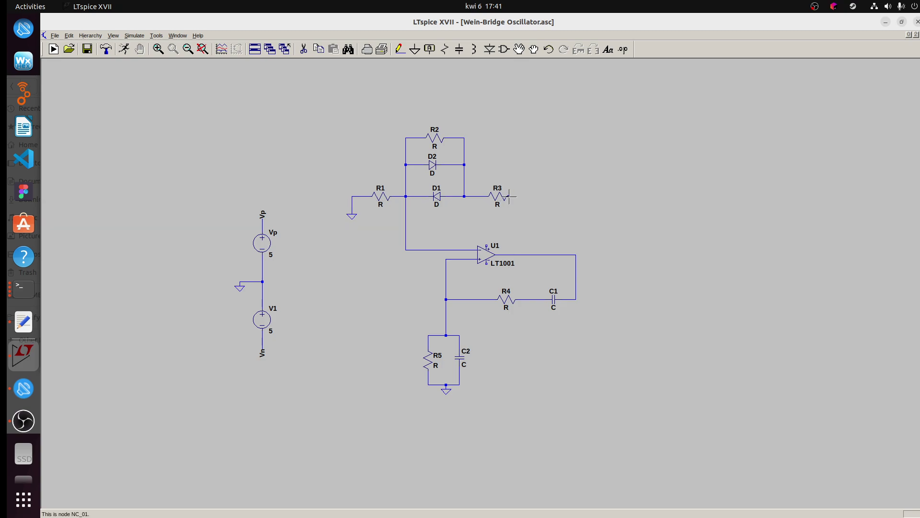
click(399, 49)
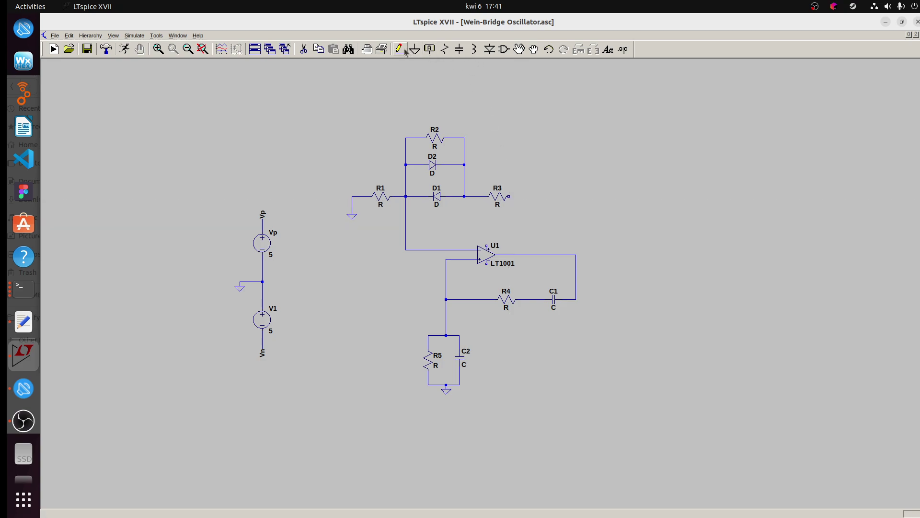
click(509, 196)
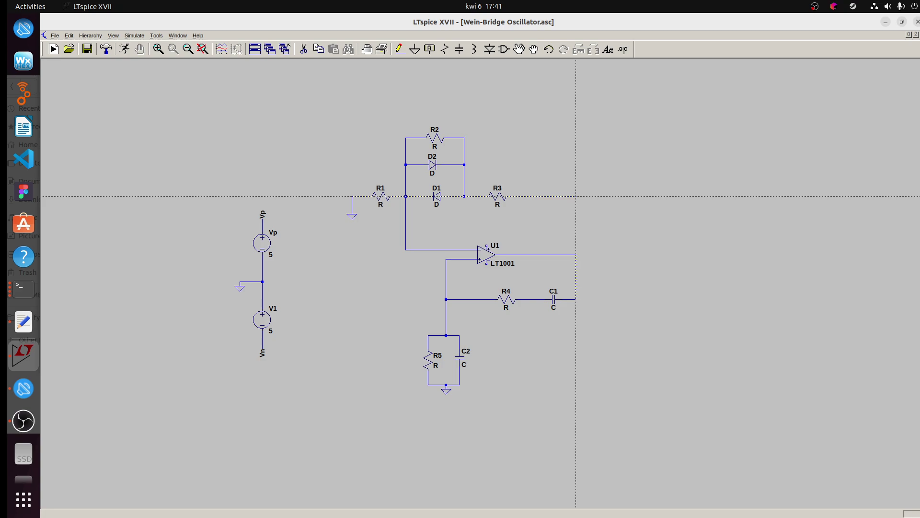
Join R3 to the output node and add net labels Vou, Vp and Vn near U1.
click(576, 254)
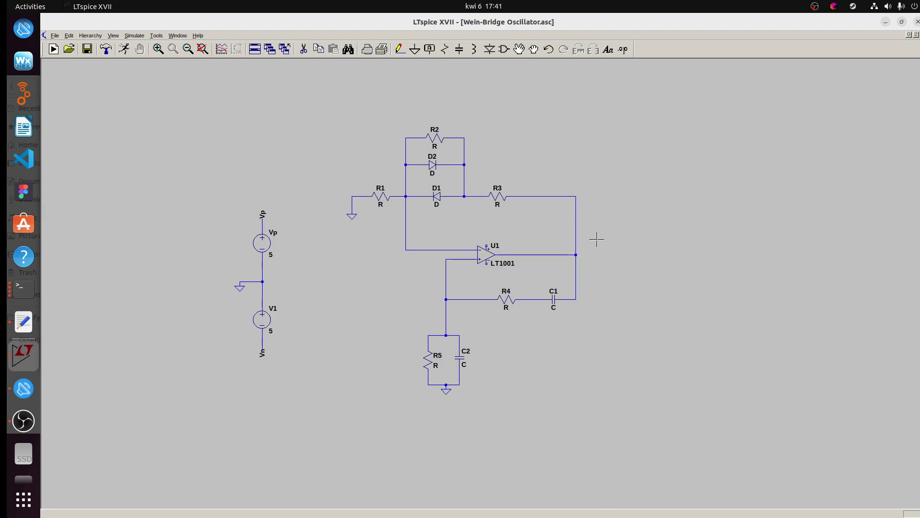
click(430, 49)
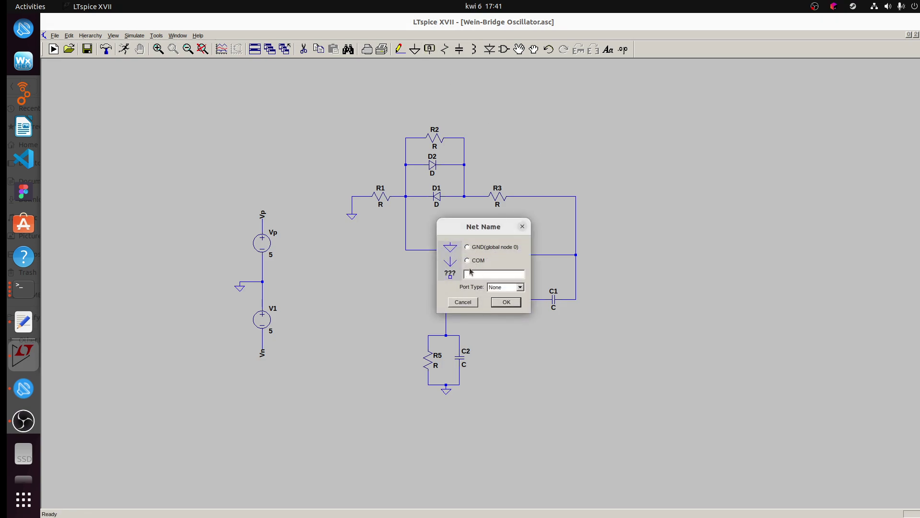
text(Vou)
key(Return)
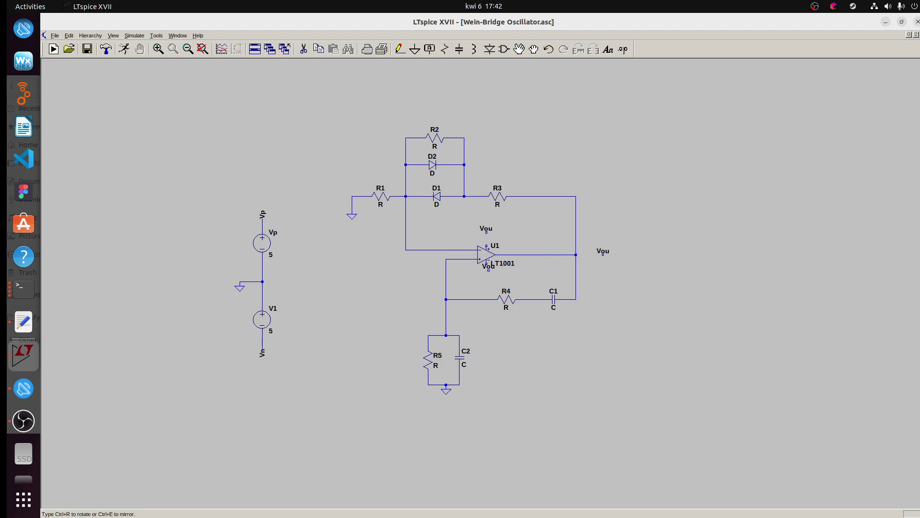
click(488, 279)
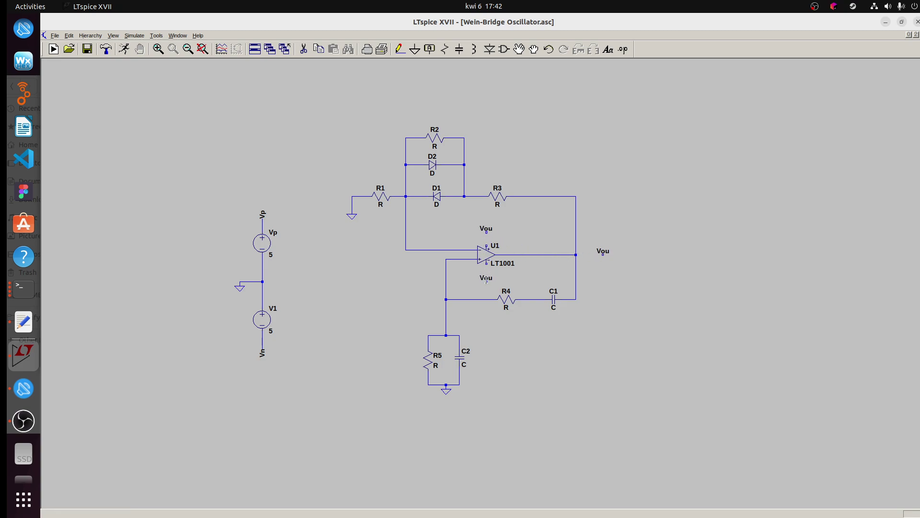
right_click(482, 235)
text(Vp)
key(Return)
right_click(478, 276)
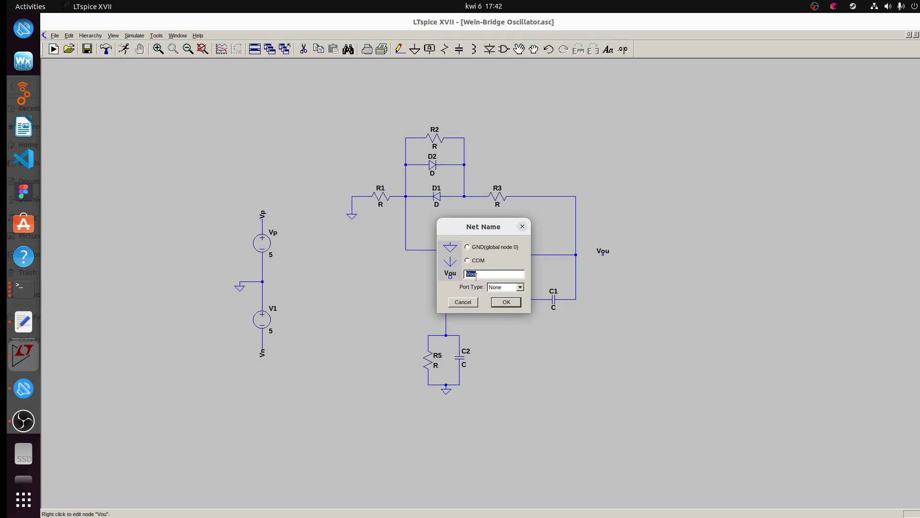
key(Return)
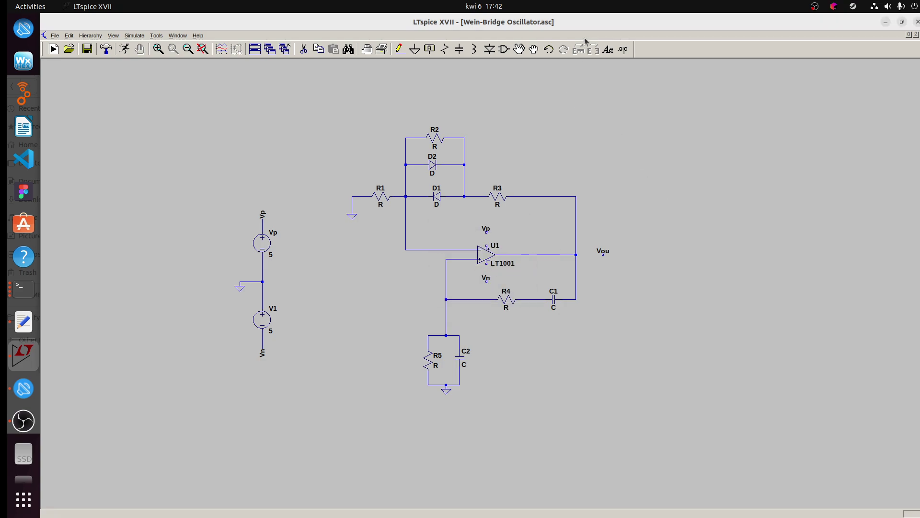
Wire U1's supply pins to the Vp and Vn labels and the output node to Vou.
click(400, 49)
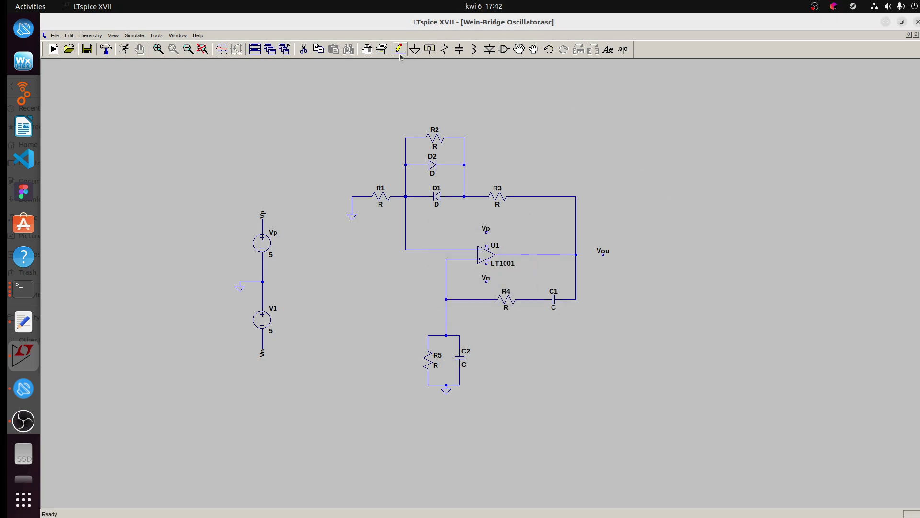
click(479, 250)
click(397, 54)
click(486, 233)
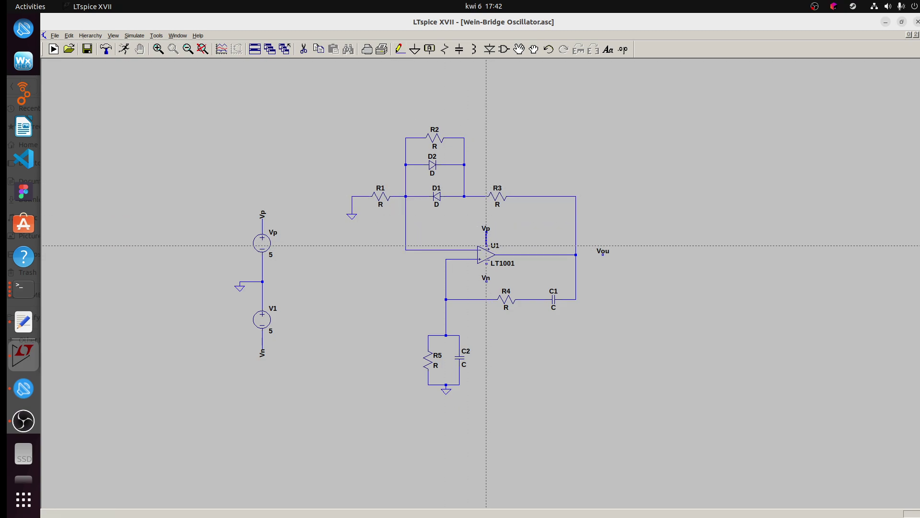
click(486, 245)
click(486, 263)
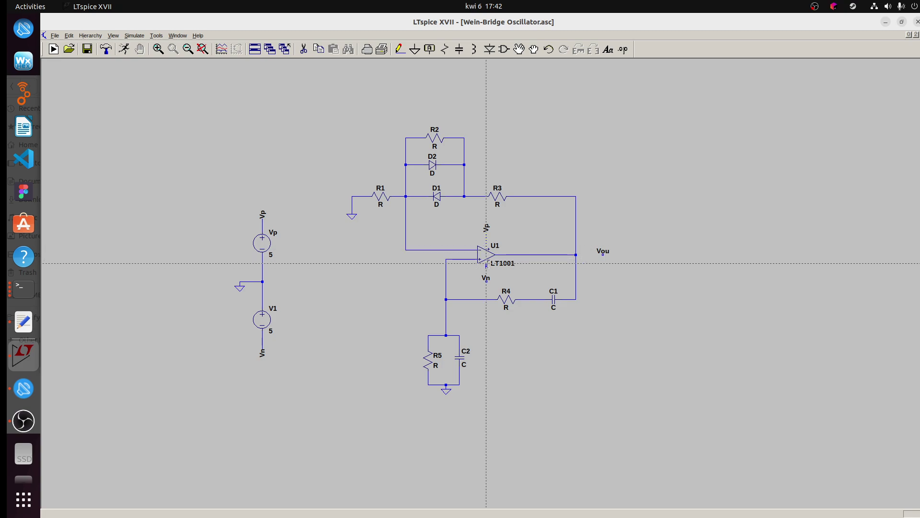
click(486, 281)
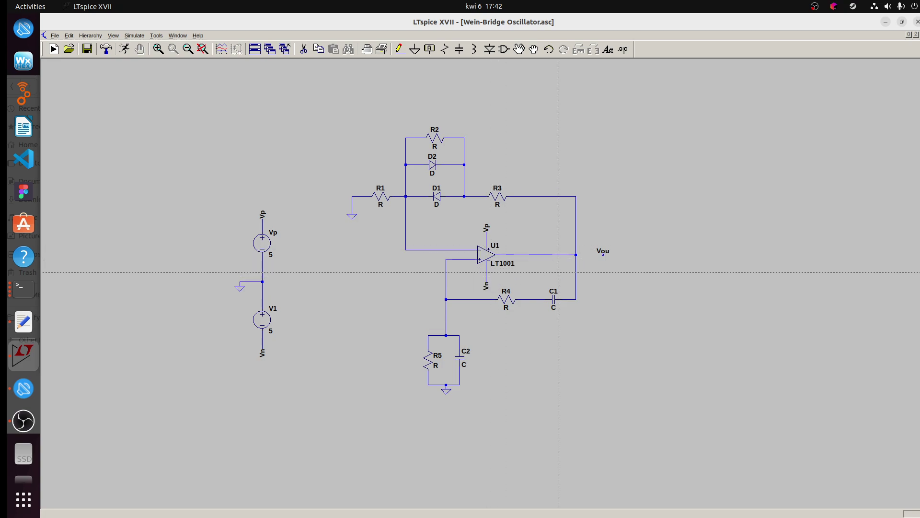
click(576, 255)
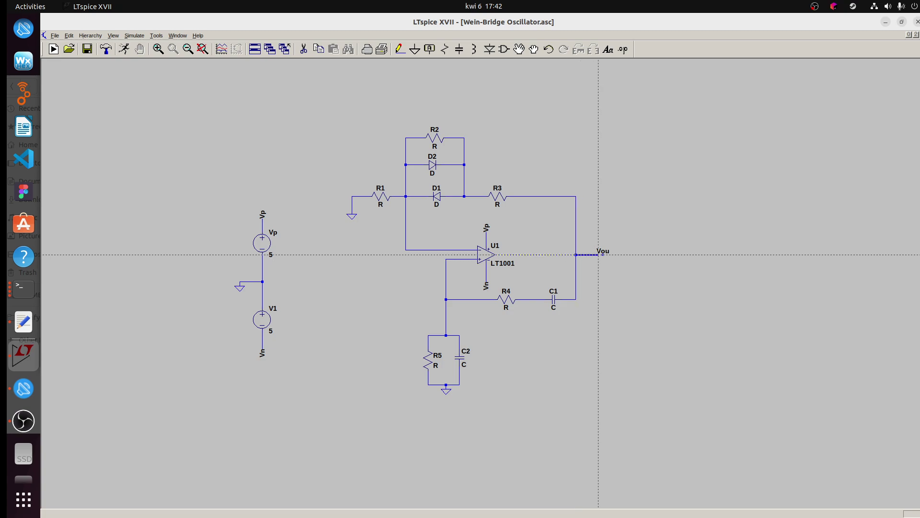
click(603, 254)
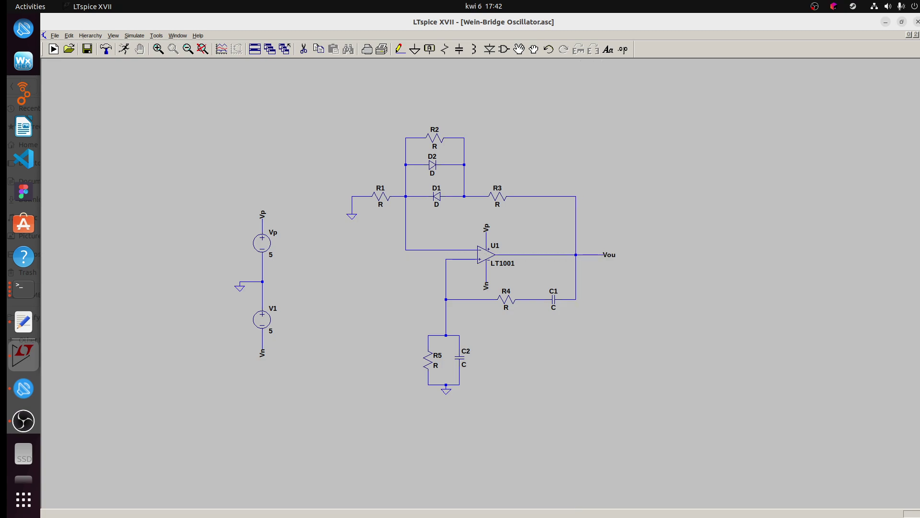
Set R1 to 2.7k, R3 to 4.7k and R2 to 1k.
right_click(381, 196)
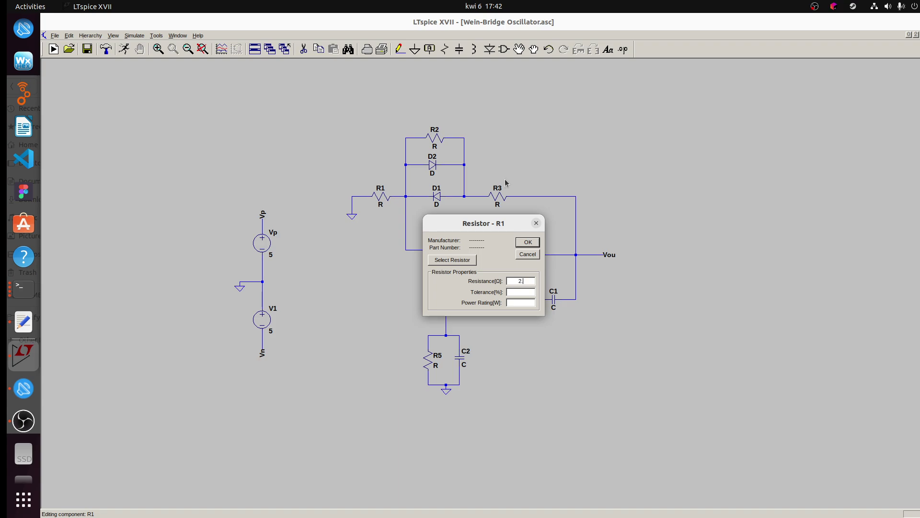
key(Return)
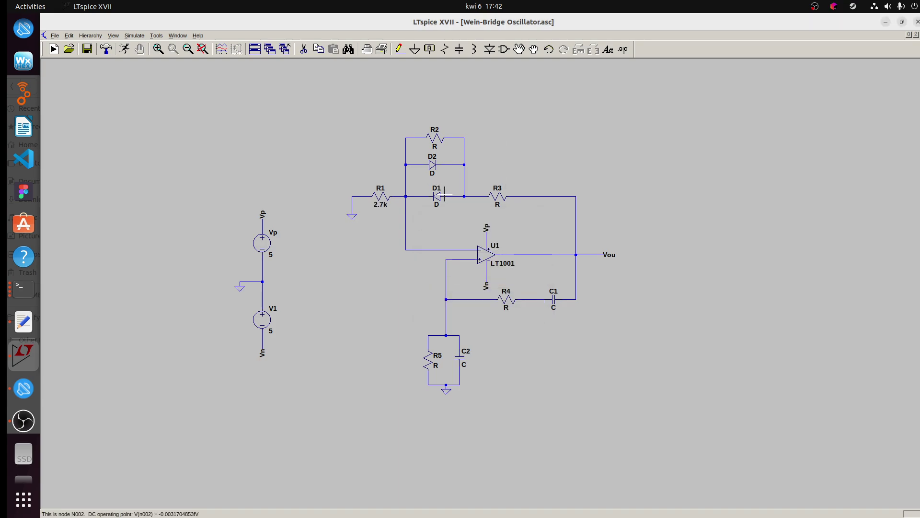
right_click(499, 197)
text(4)
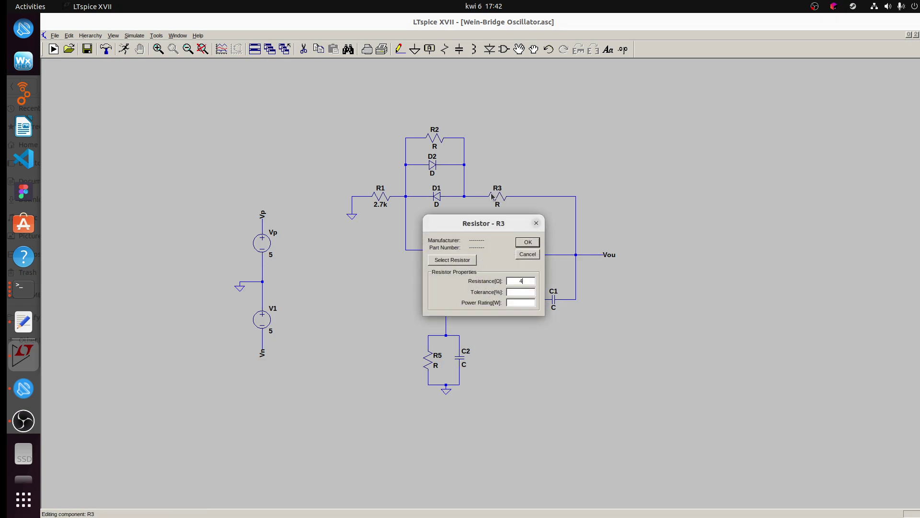
text(.7k)
key(Return)
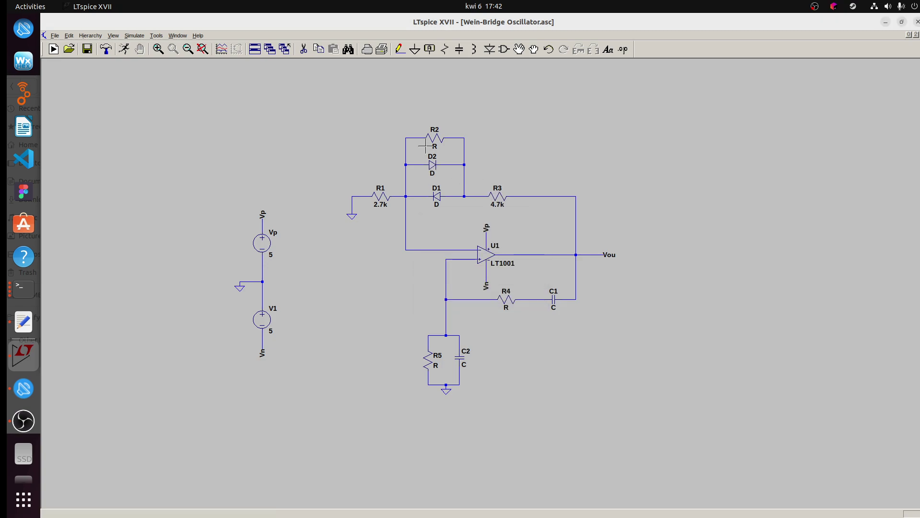
right_click(434, 140)
text(1k)
key(Return)
Set R5 and R4 to 80k and capacitors C2 and C1 to 10n.
right_click(433, 363)
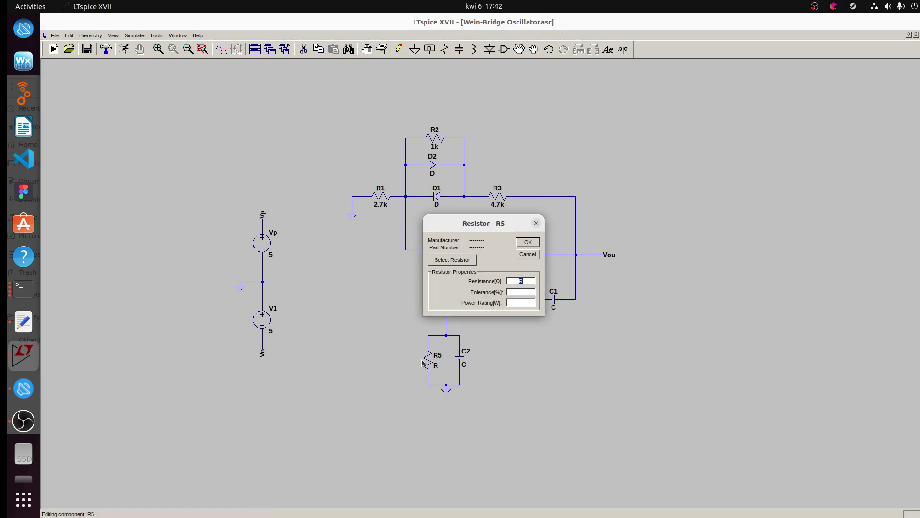
key(Return)
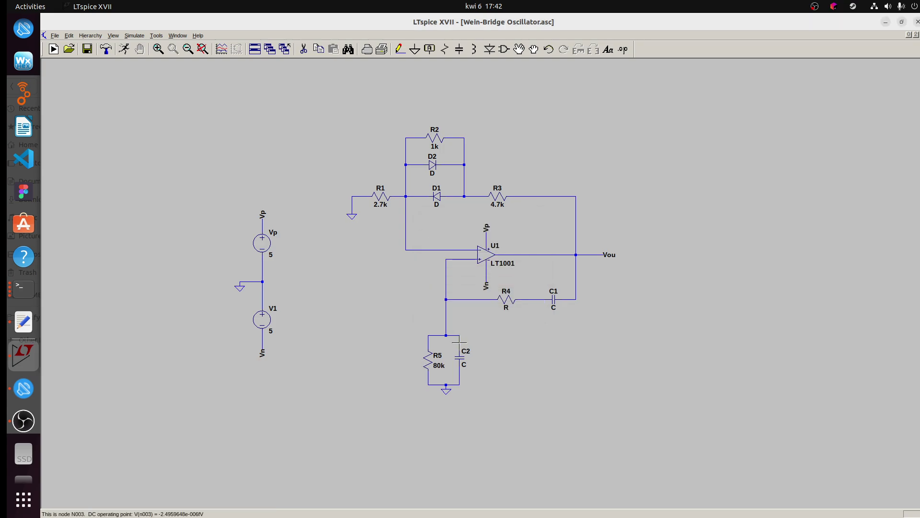
right_click(459, 362)
text(10)
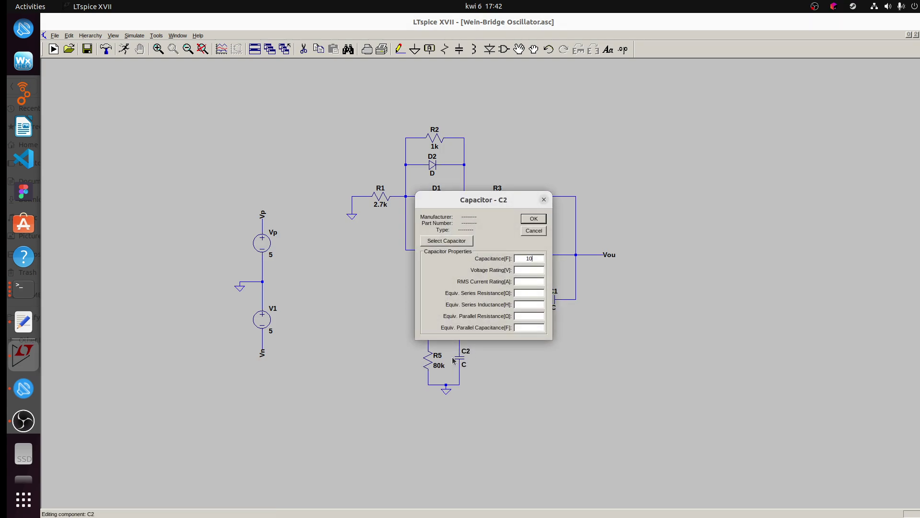
text(n)
key(Return)
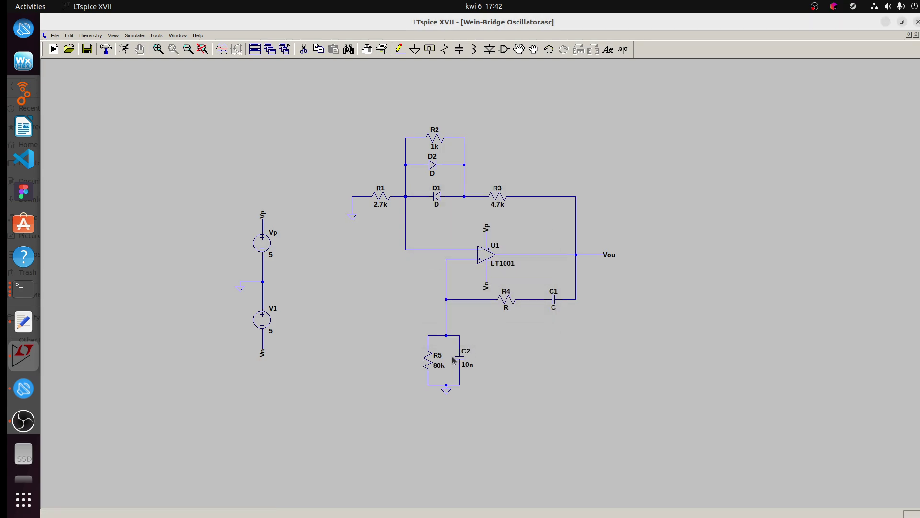
right_click(548, 296)
text(10n)
key(Return)
right_click(502, 303)
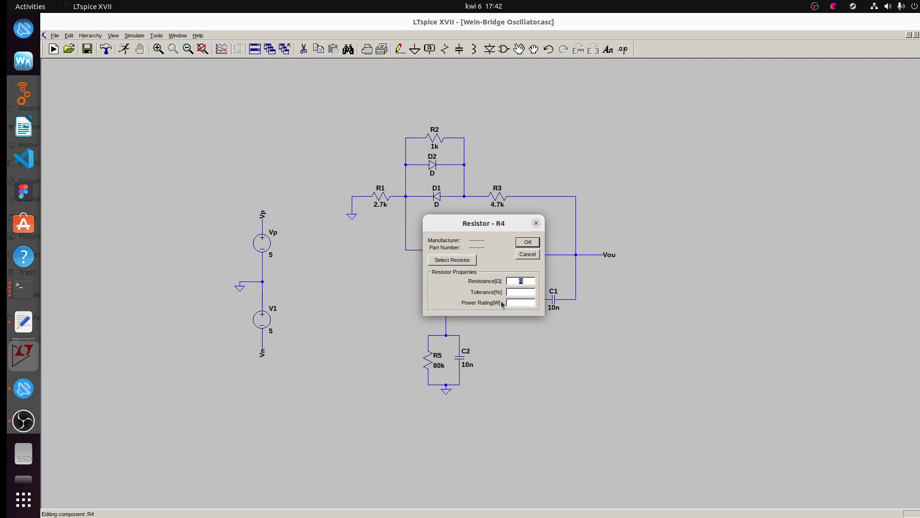
text(80k)
key(Return)
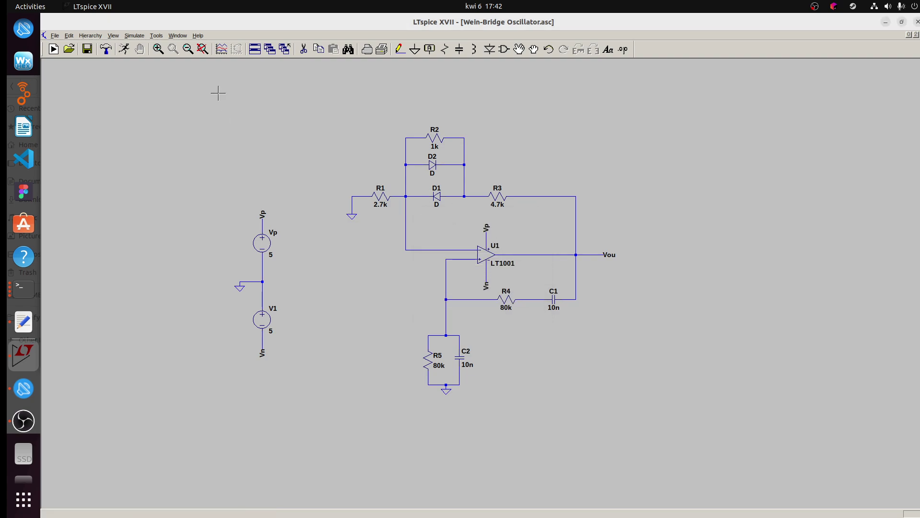
Run a transient simulation with a 5000m (5 s) stop time.
click(123, 49)
text(5)
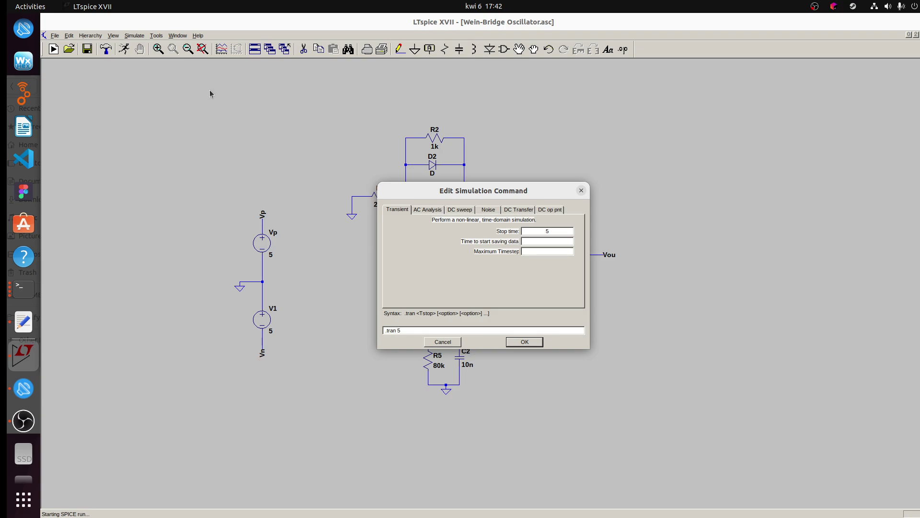
text(000m)
key(Return)
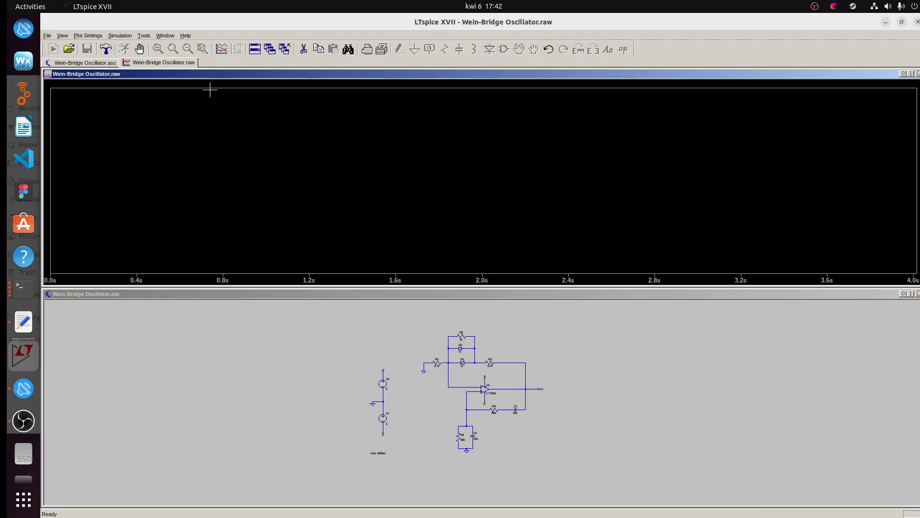
Plot V(vou) and zoom in to a few clipped cycles around 4.10–4.32 s.
click(530, 388)
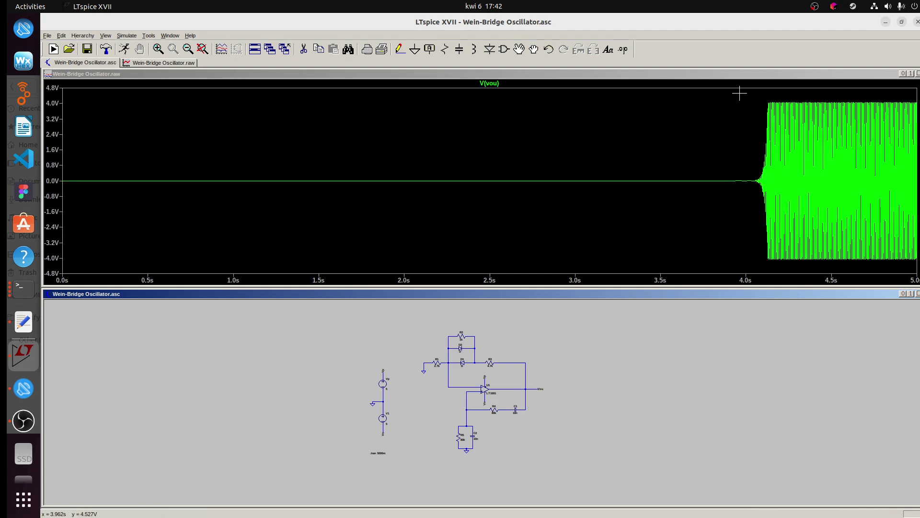
drag(740, 94, 861, 265)
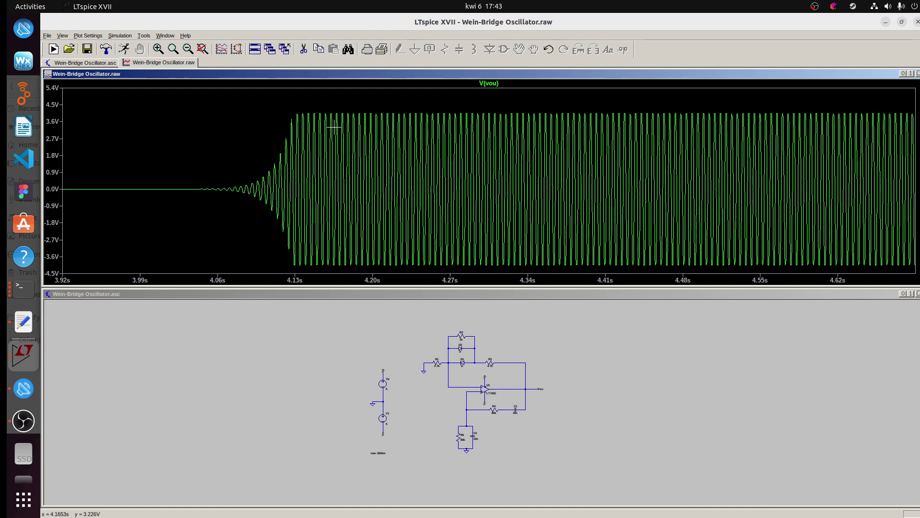
drag(285, 103, 500, 274)
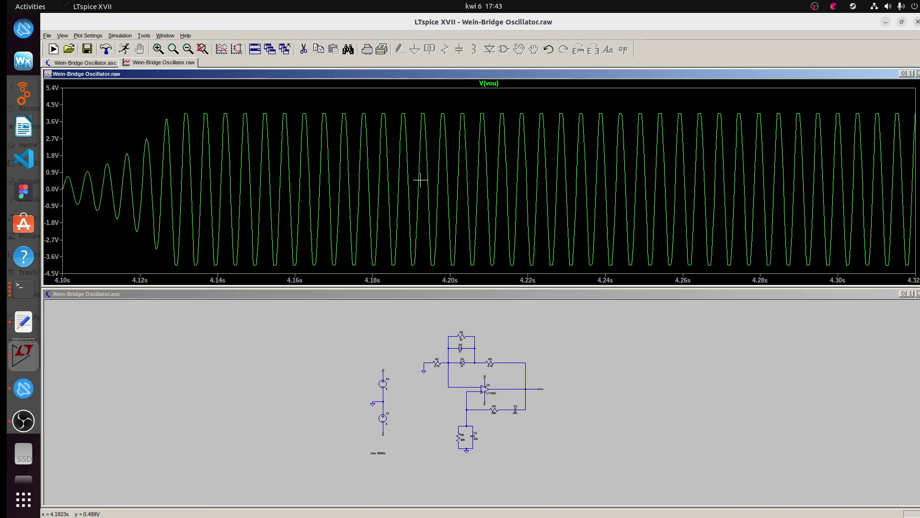
drag(293, 98, 391, 266)
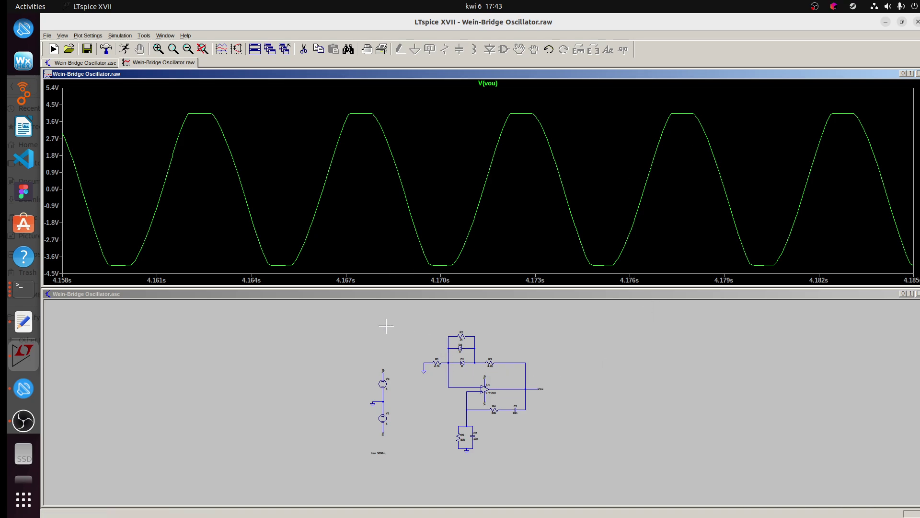
Set the DC value of both supply sources, Vp and V1, to 6 V.
right_click(383, 384)
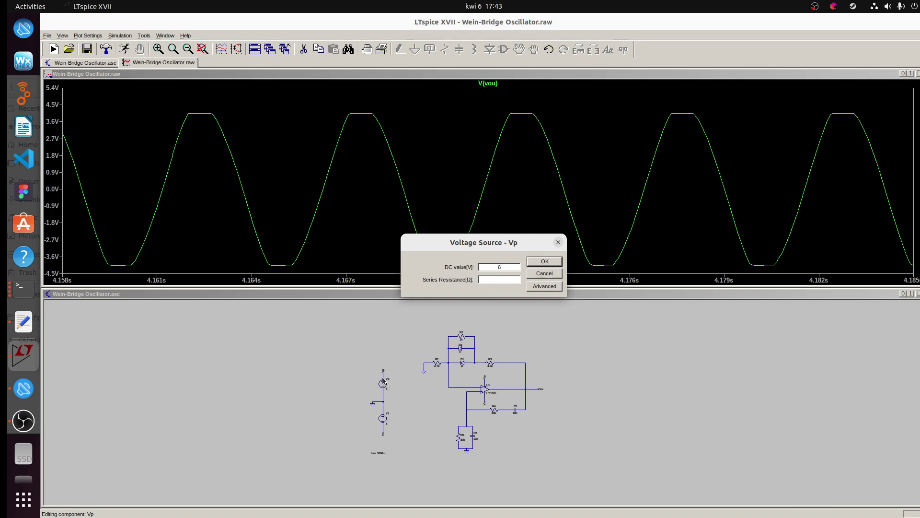
key(Return)
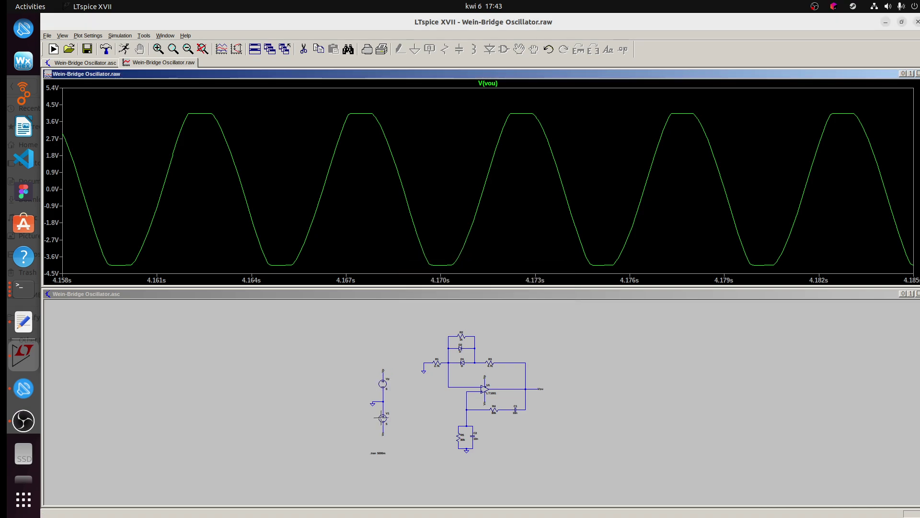
right_click(382, 418)
text(6)
key(Return)
Rerun the simulation and zoom into V(vou) clipping near ±5 V.
click(124, 49)
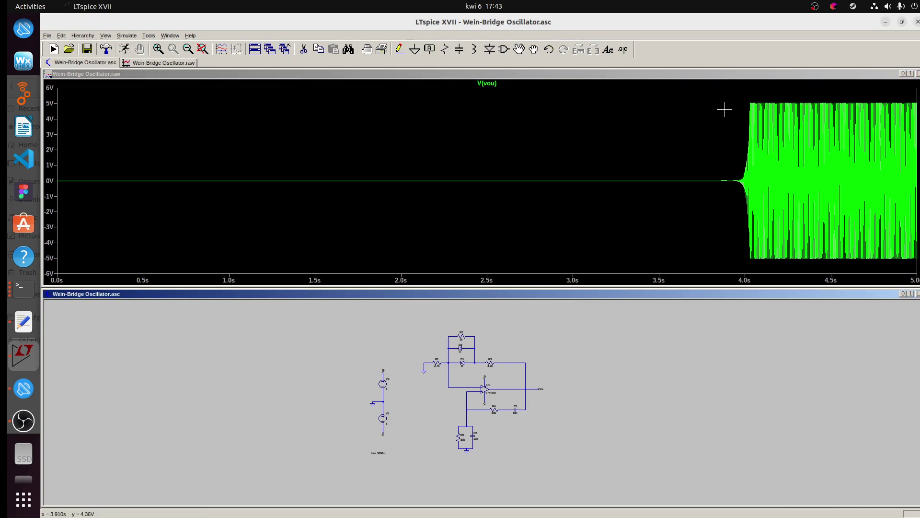
drag(723, 92, 821, 248)
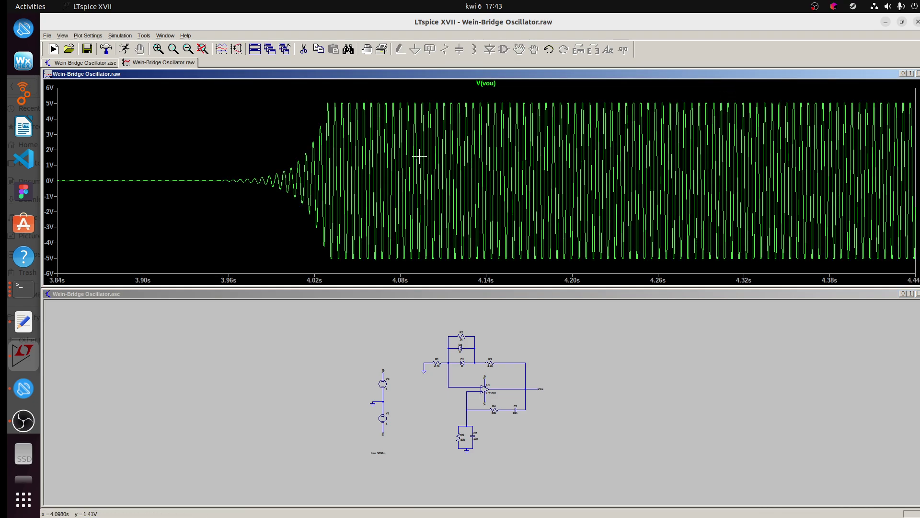
drag(326, 99, 410, 261)
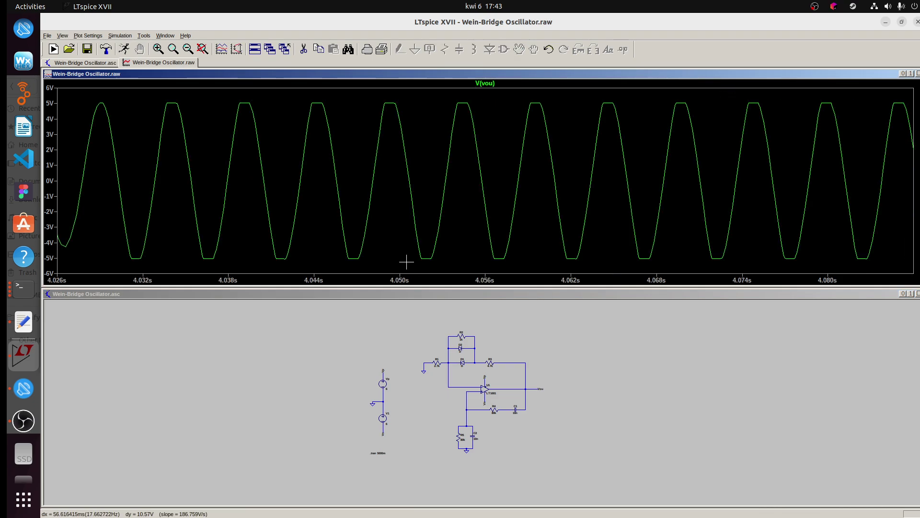